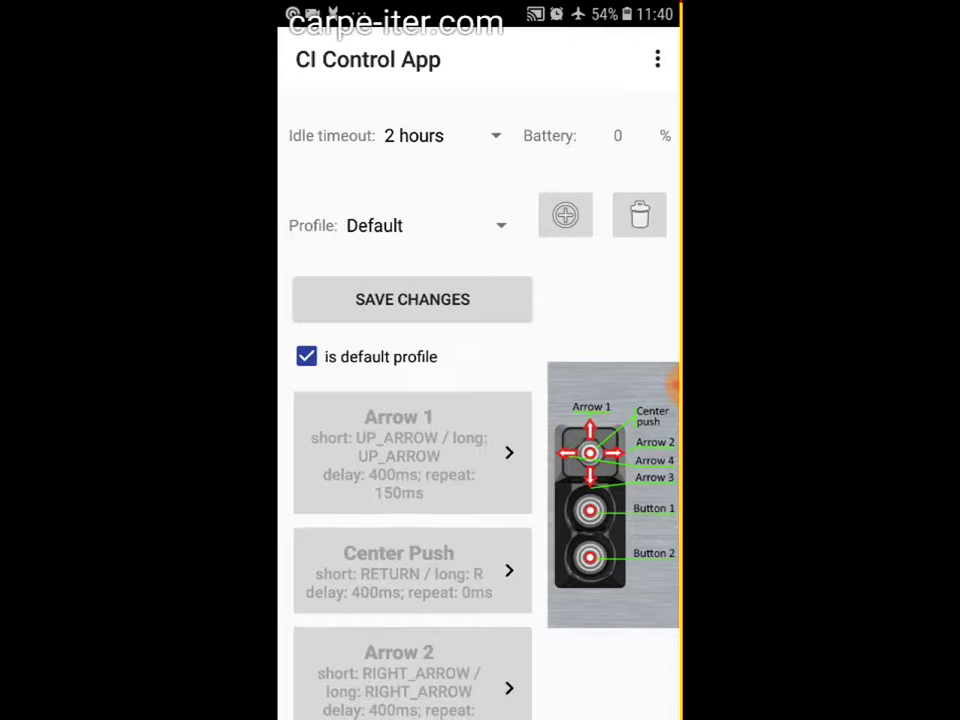
# Open the Resolution Filter dialog from the overflow menu, showing 1080x1920 selected.
pyautogui.click(657, 59)
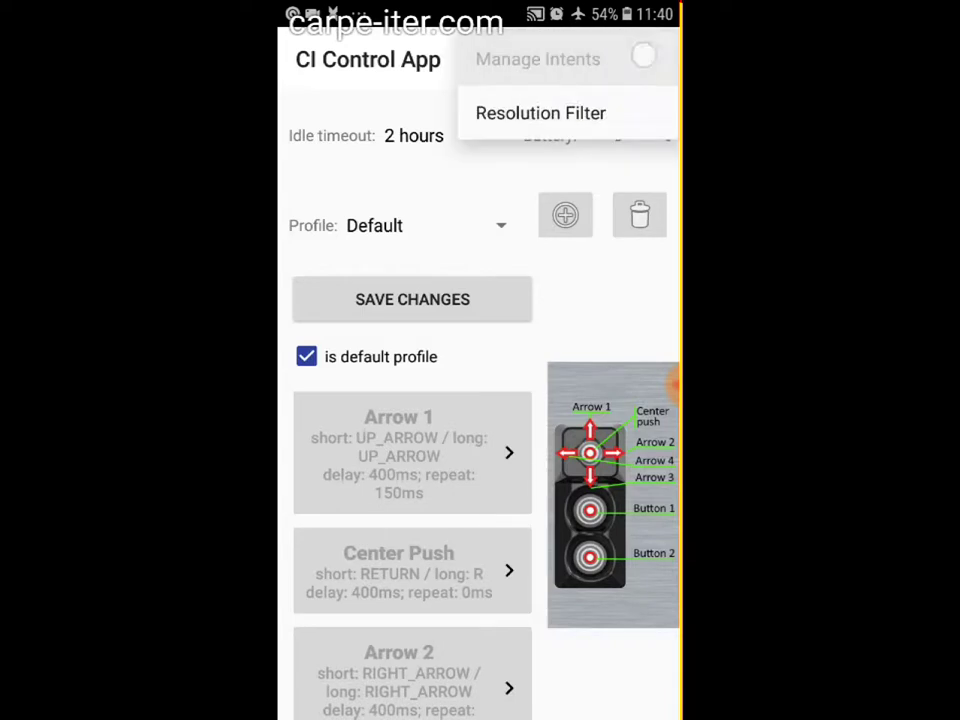
pyautogui.click(490, 50)
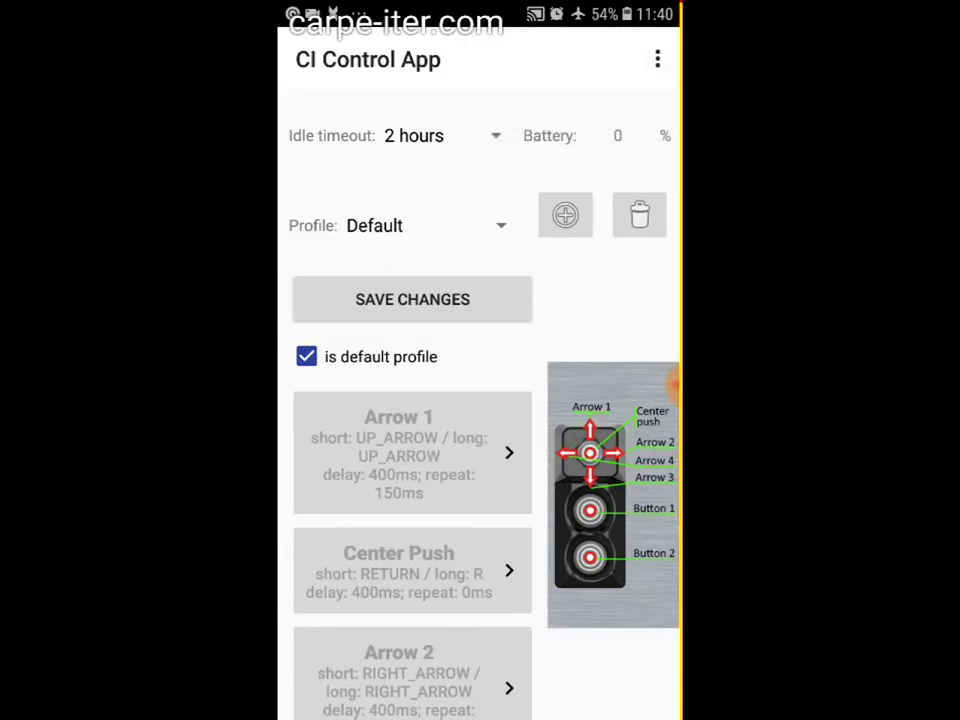
pyautogui.click(657, 59)
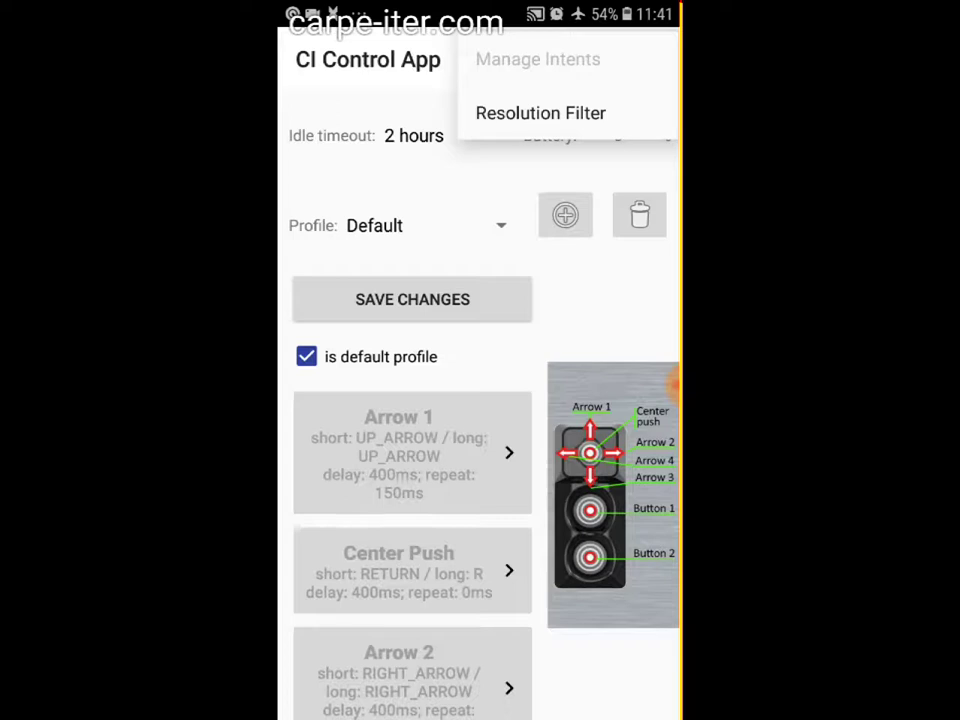
pyautogui.click(540, 113)
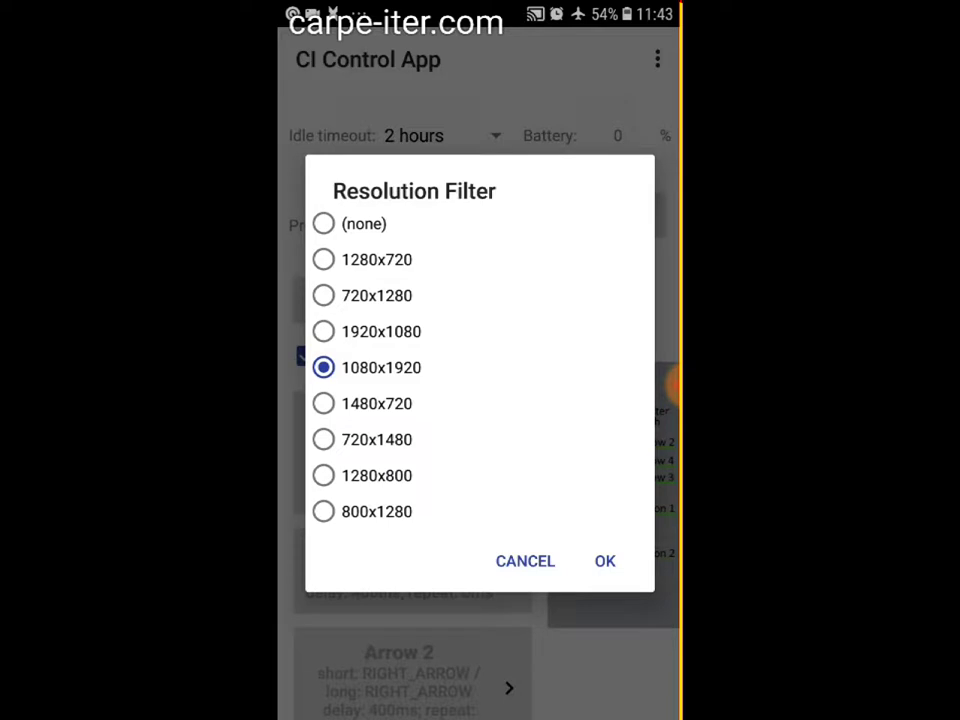
# Dismiss the Resolution Filter dialog to return to the Default profile screen.
pyautogui.click(464, 430)
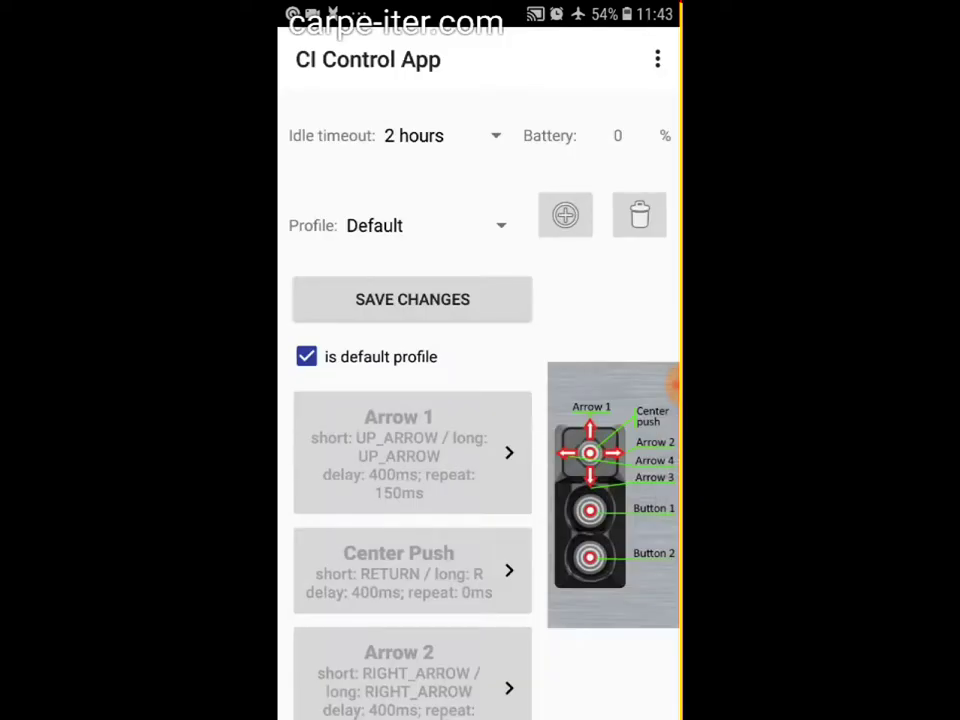
# Switch the Profile dropdown to the Default Map profile.
pyautogui.click(420, 225)
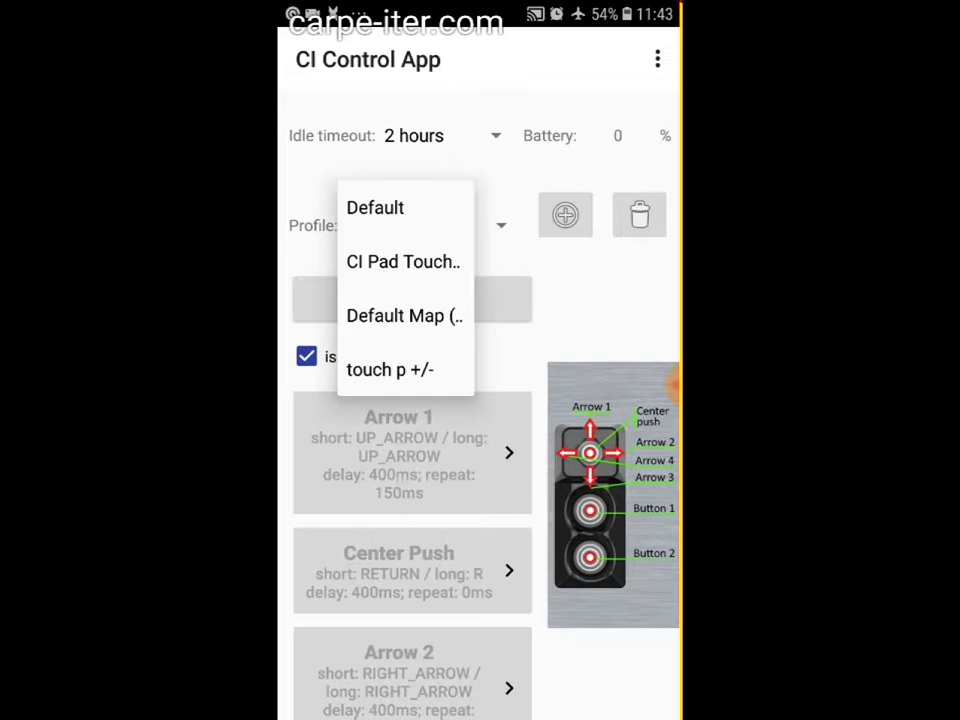
pyautogui.click(392, 321)
pyautogui.click(405, 316)
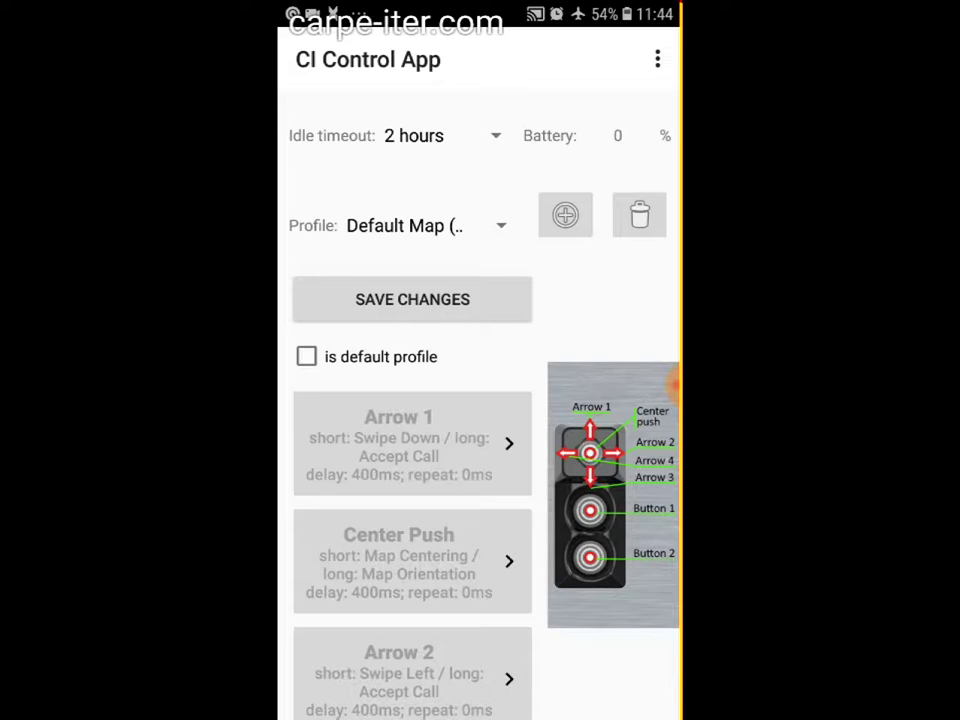
# Tick and untick the default-profile checkbox, then scroll through Default Map's mappings.
pyautogui.click(306, 356)
pyautogui.click(306, 356)
pyautogui.scroll(-5, 412, 500)
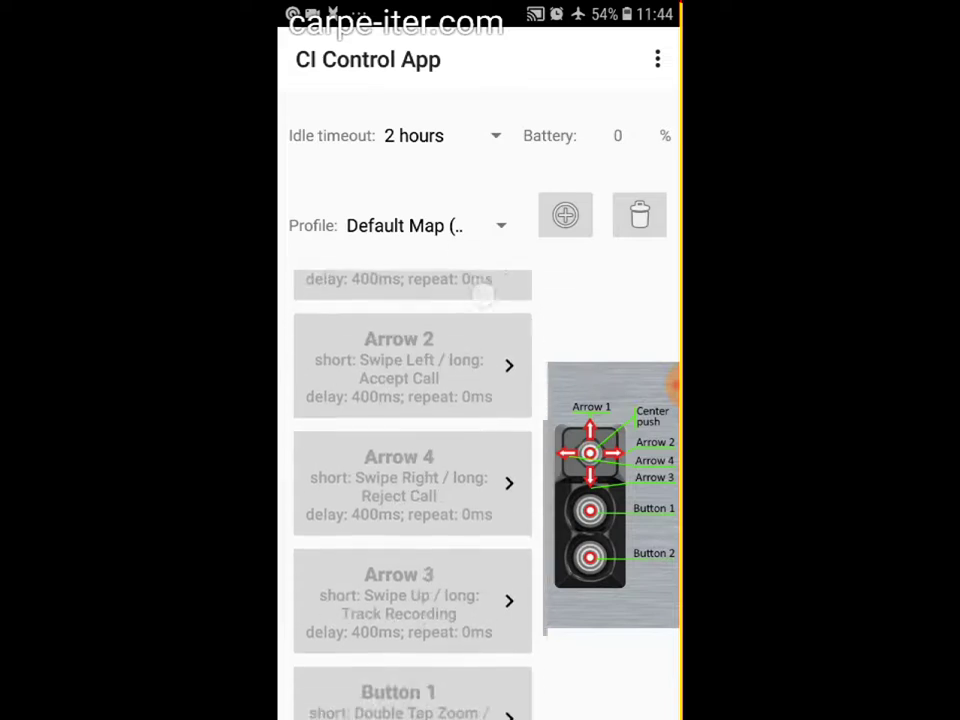
pyautogui.scroll(5, 412, 500)
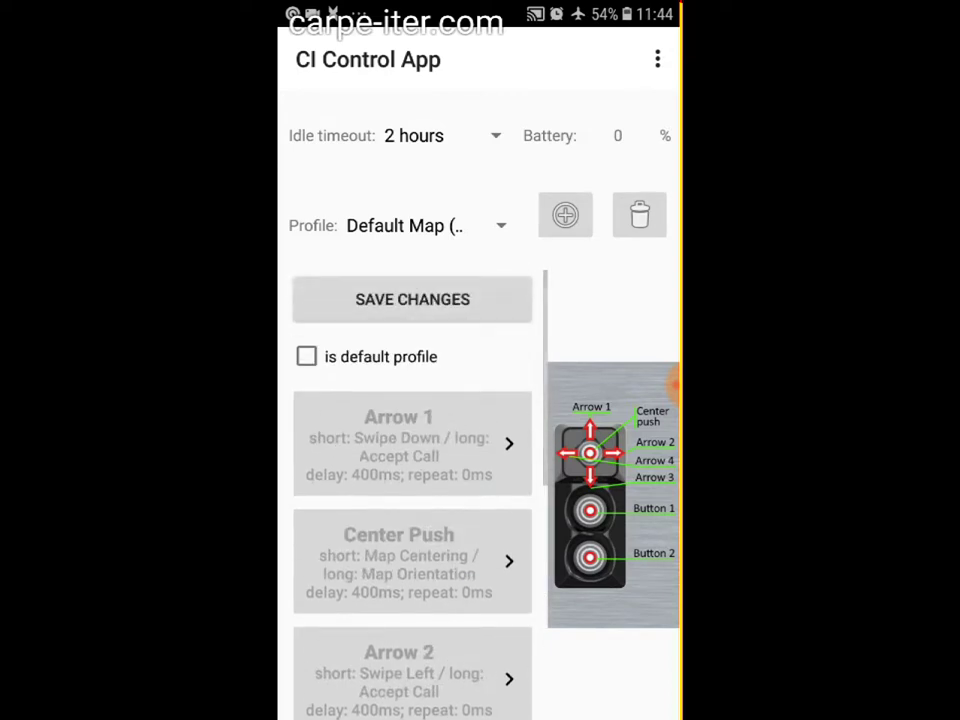
pyautogui.scroll(-5, 412, 500)
pyautogui.scroll(3, 412, 500)
pyautogui.scroll(2, 412, 500)
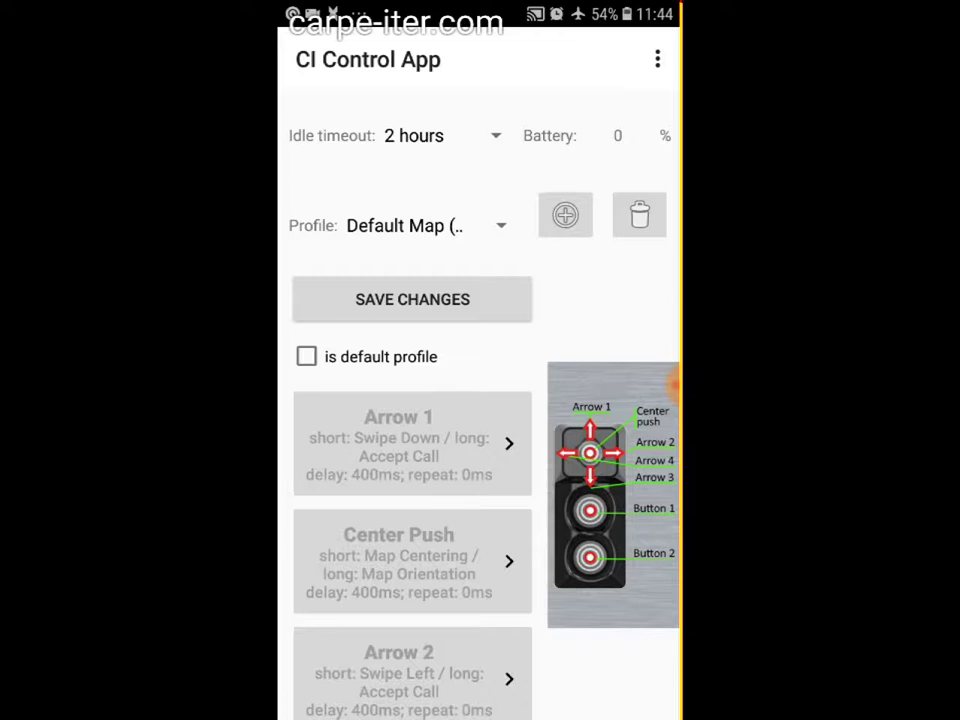
# Keep Default Map selected and open the Idle timeout dropdown of 0 to 48 hours.
pyautogui.click(657, 59)
pyautogui.click(636, 306)
pyautogui.click(420, 225)
pyautogui.click(404, 315)
pyautogui.click(440, 135)
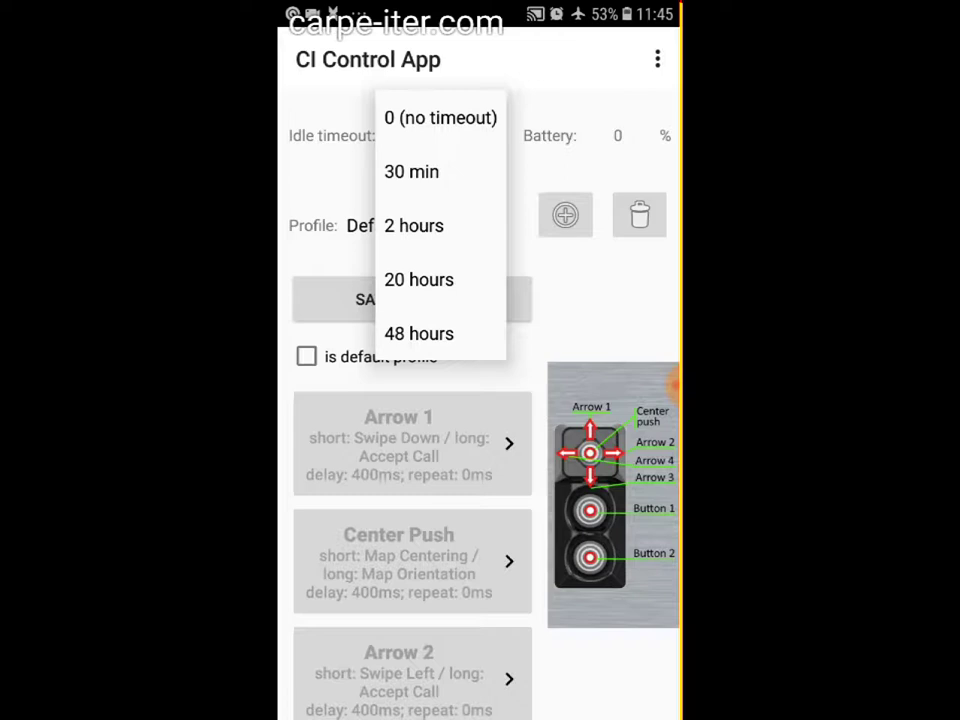
# Leave the idle timeout at 2 hours and reopen its list of choices.
pyautogui.click(407, 225)
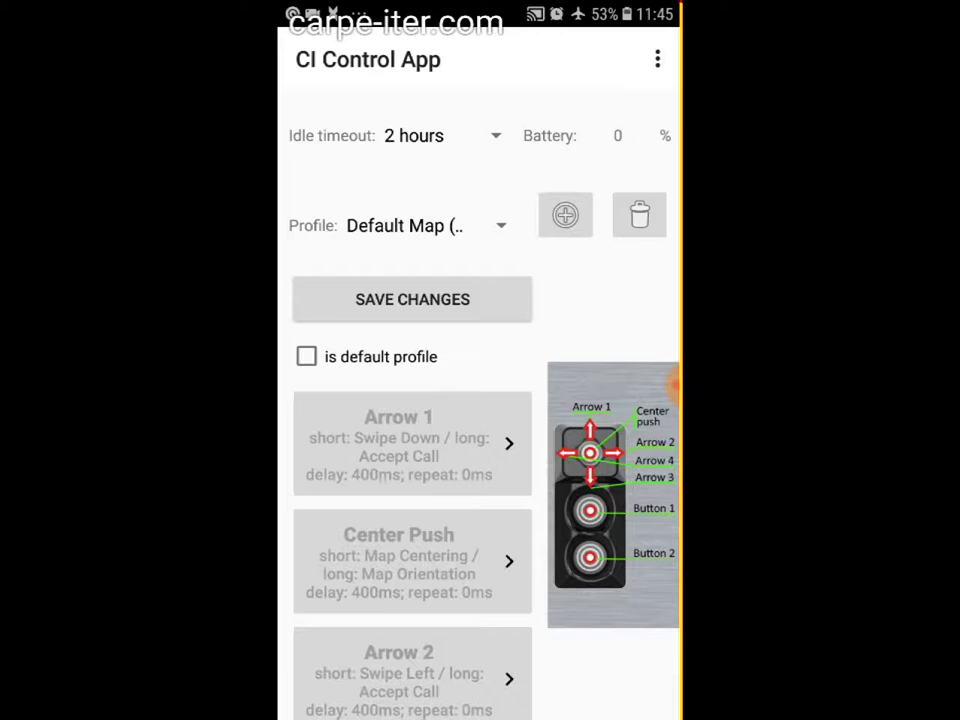
pyautogui.click(420, 135)
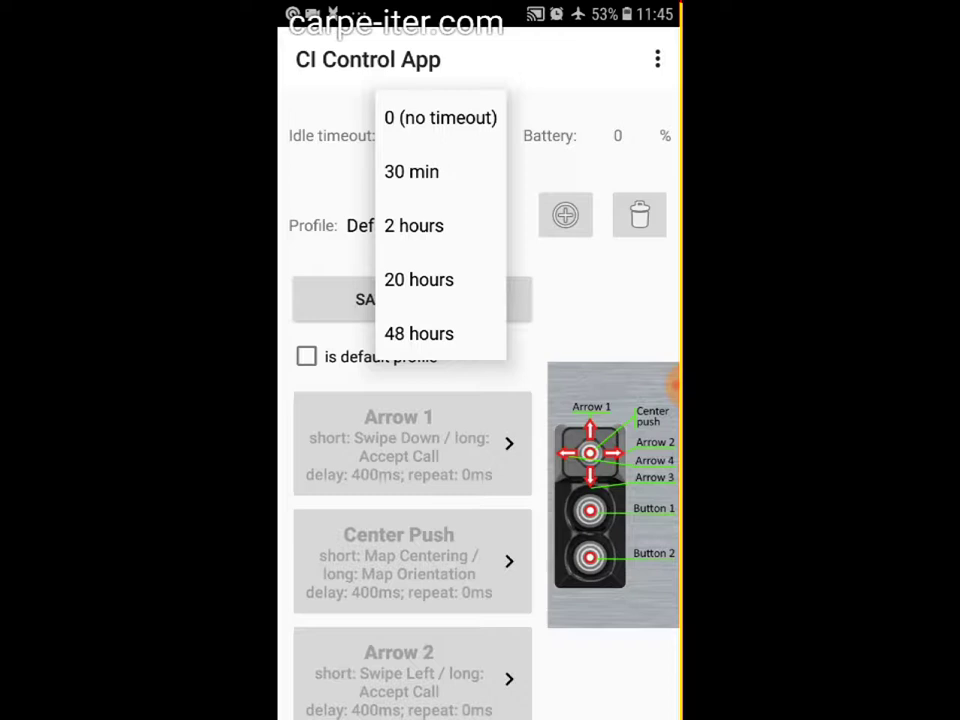
pyautogui.click(418, 333)
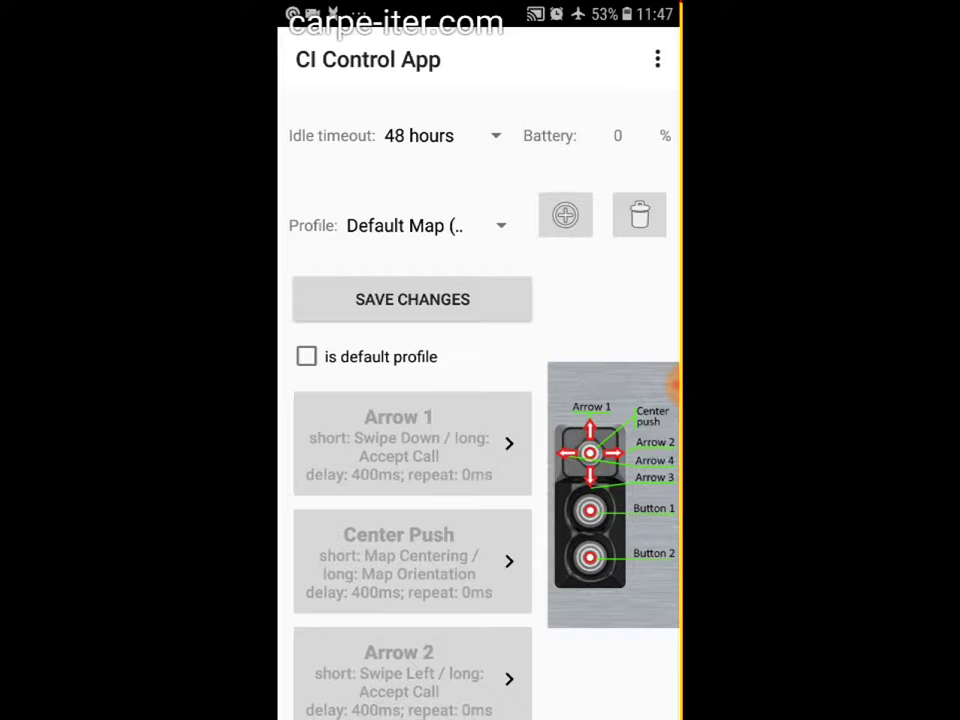
pyautogui.moveTo(403, 574)
pyautogui.mouseDown()
pyautogui.moveTo(403, 441)
pyautogui.moveTo(403, 574)
pyautogui.mouseUp()
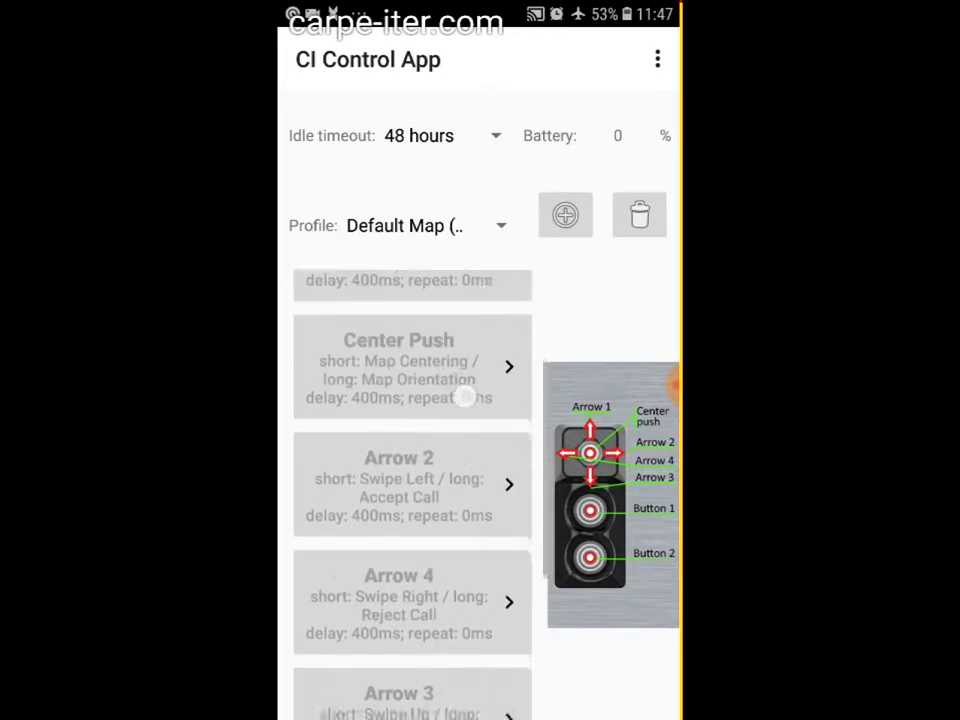
pyautogui.scroll(3, 463, 405)
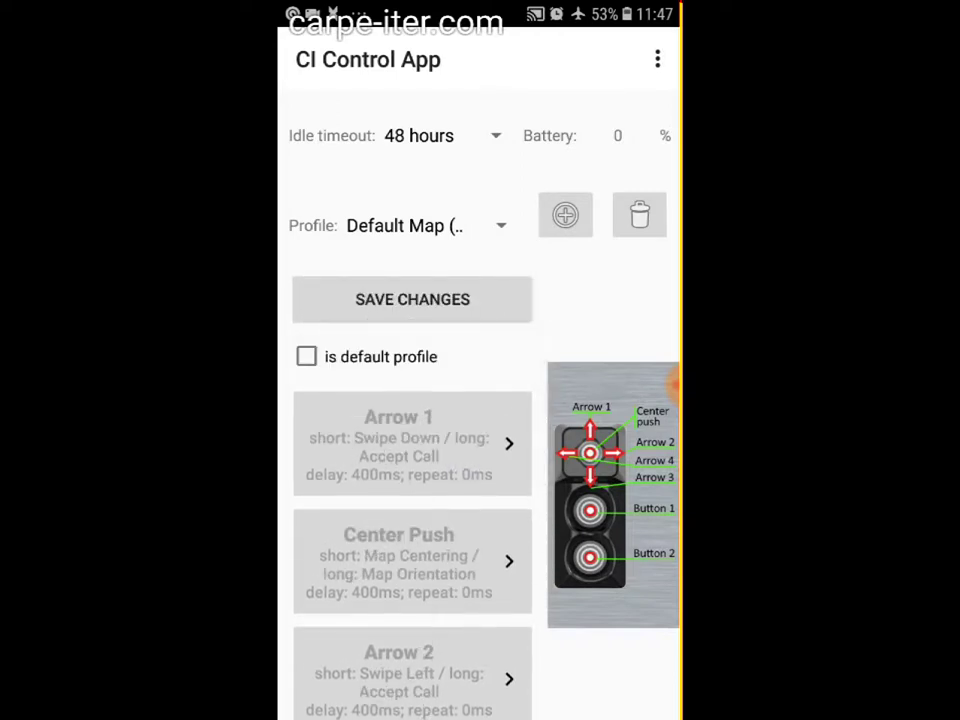
pyautogui.scroll(-3, 412, 500)
pyautogui.scroll(3, 412, 500)
pyautogui.scroll(-3, 375, 518)
pyautogui.scroll(3, 375, 518)
# Check the 1080x1920 Resolution Filter, close it, and reselect the Default Map profile.
pyautogui.click(657, 59)
pyautogui.click(540, 111)
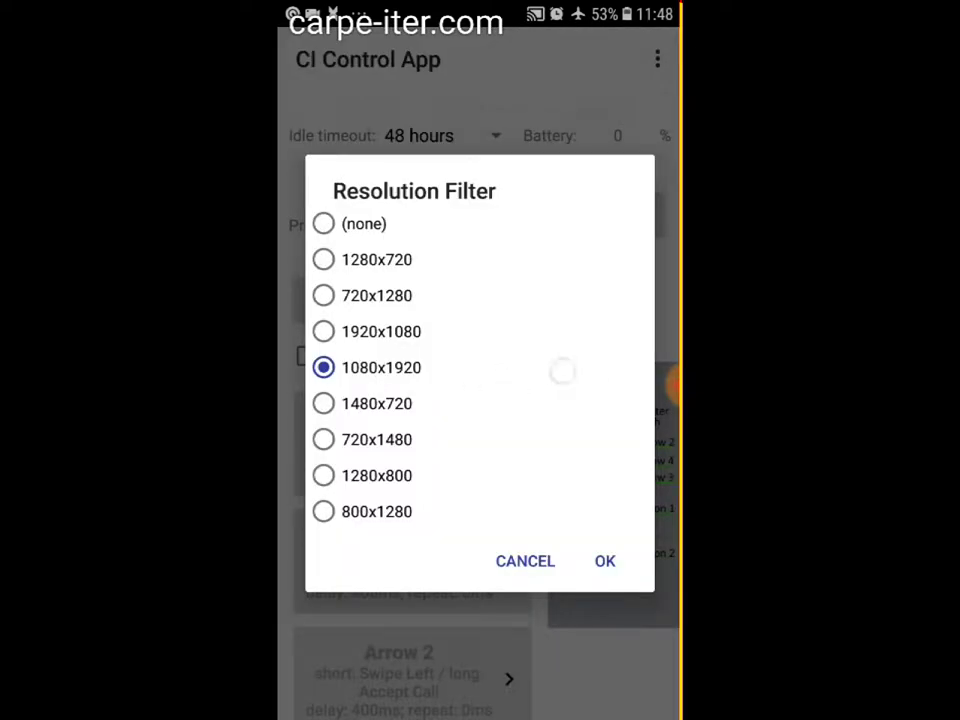
pyautogui.click(605, 561)
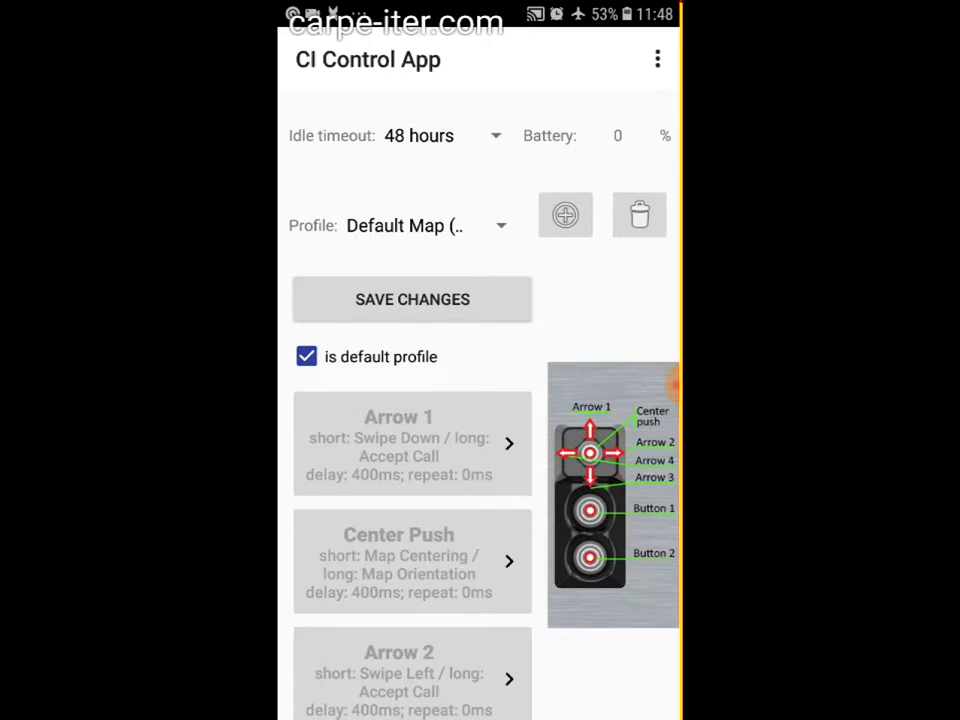
pyautogui.click(435, 224)
pyautogui.click(412, 315)
pyautogui.scroll(-5, 369, 536)
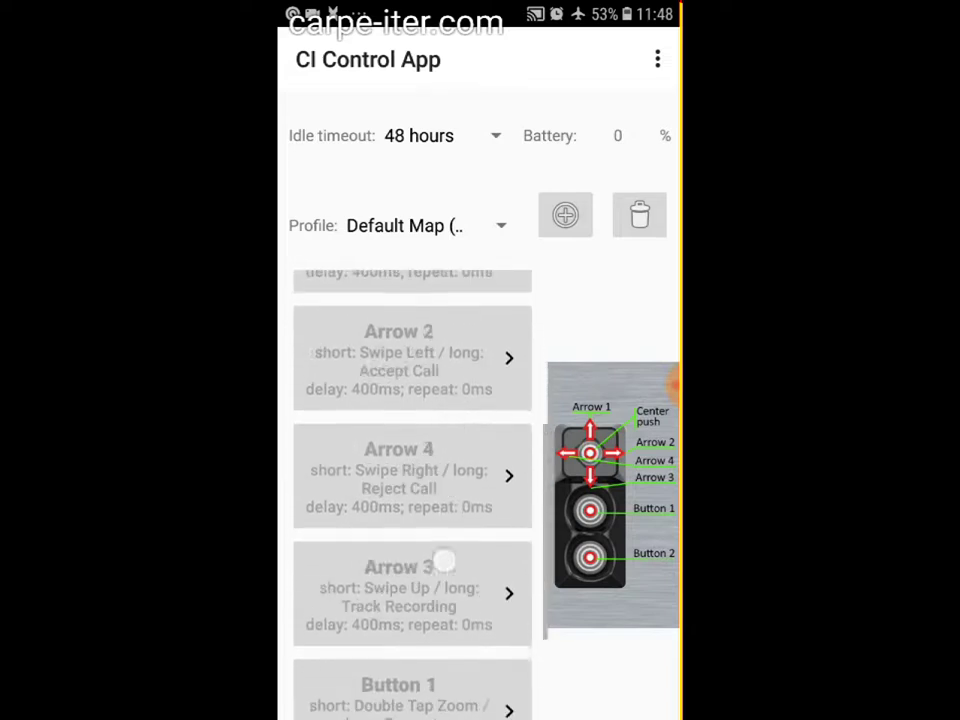
pyautogui.scroll(5, 442, 611)
pyautogui.scroll(-6, 446, 476)
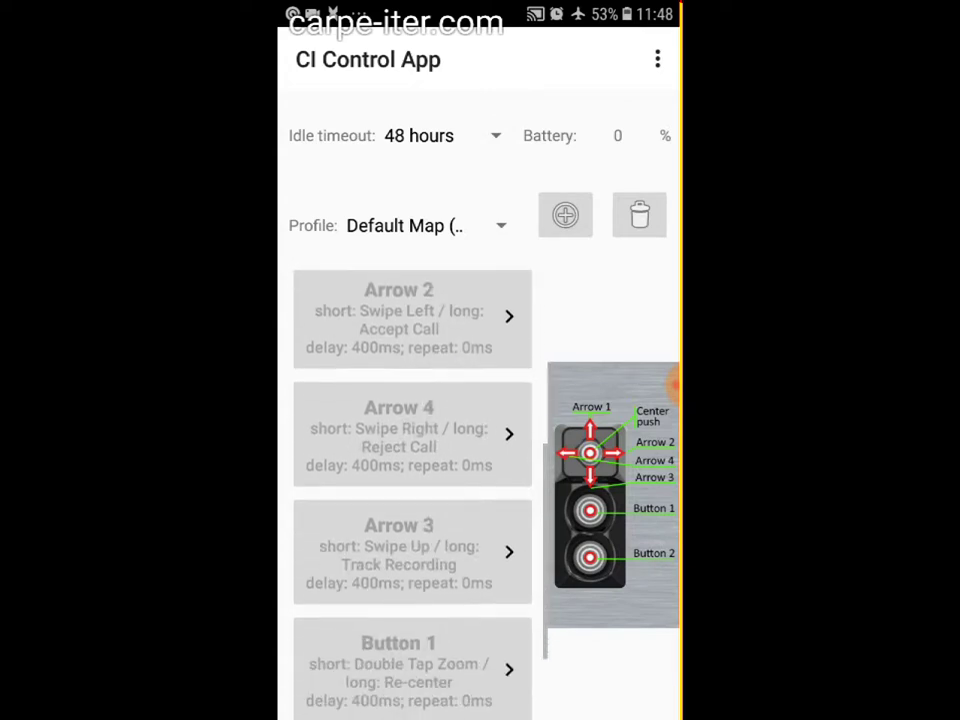
pyautogui.scroll(-2, 412, 490)
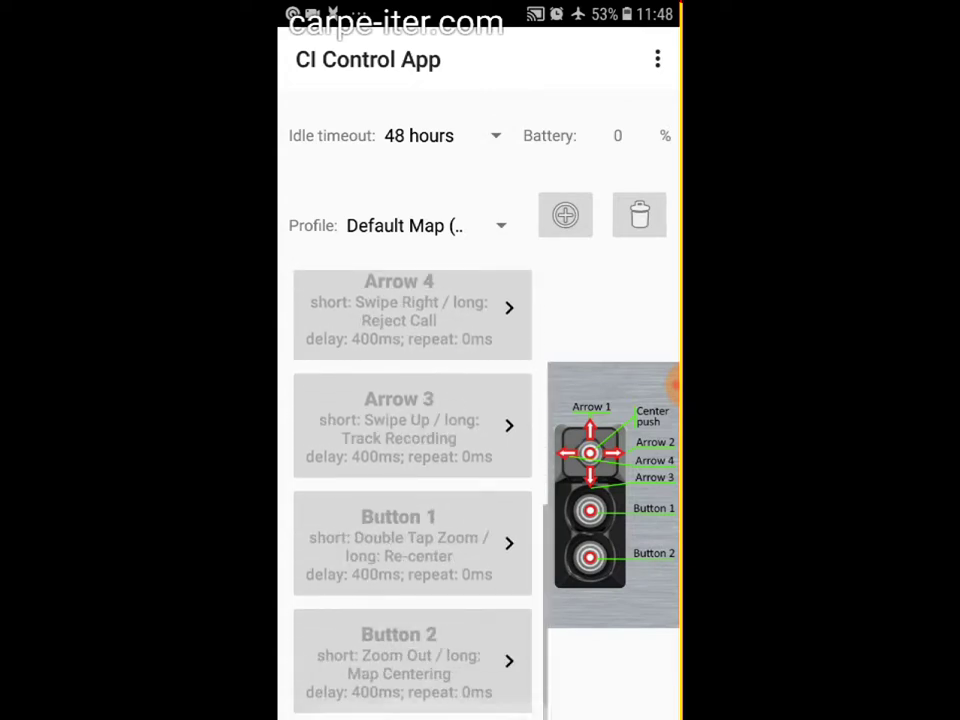
pyautogui.scroll(5, 412, 490)
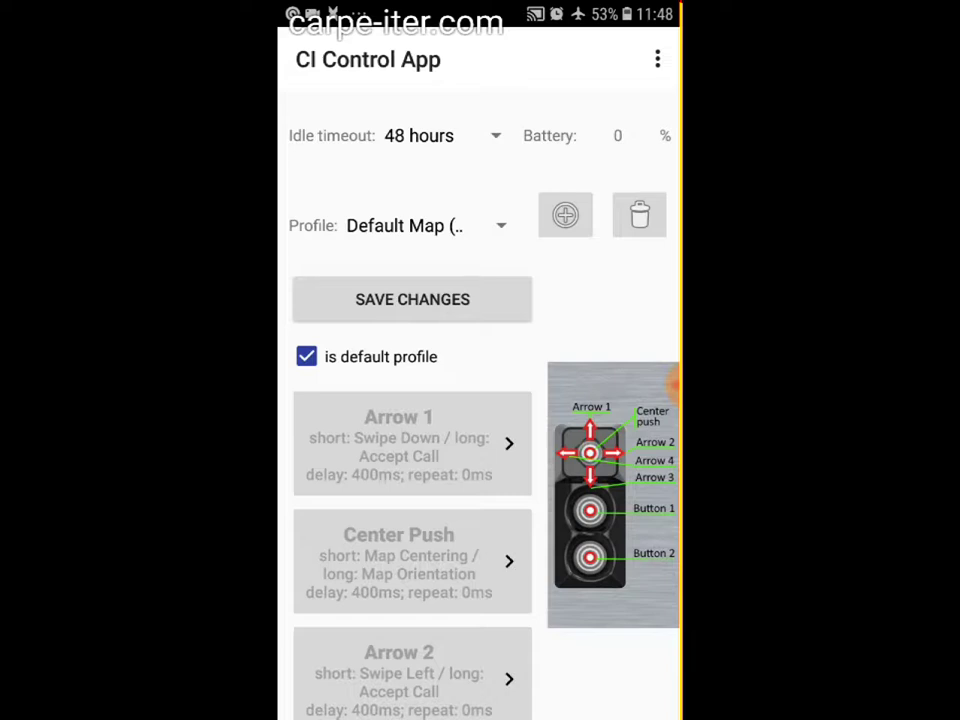
# Toggle the default-profile checkbox off and back on.
pyautogui.moveTo(422, 369)
pyautogui.mouseDown()
pyautogui.moveTo(467, 358)
pyautogui.moveTo(447, 363)
pyautogui.mouseUp()
pyautogui.moveTo(375, 360)
pyautogui.mouseDown()
pyautogui.moveTo(441, 360)
pyautogui.moveTo(431, 360)
pyautogui.mouseUp()
pyautogui.click(399, 358)
# Create a new profile named 'Touch P'.
pyautogui.click(565, 215)
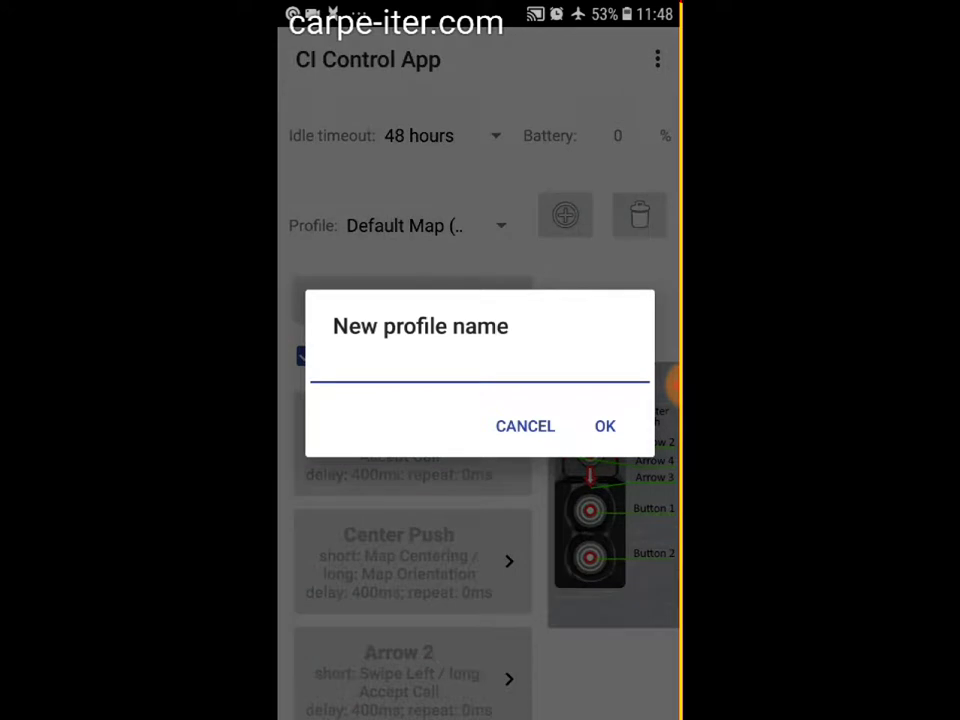
pyautogui.click(454, 364)
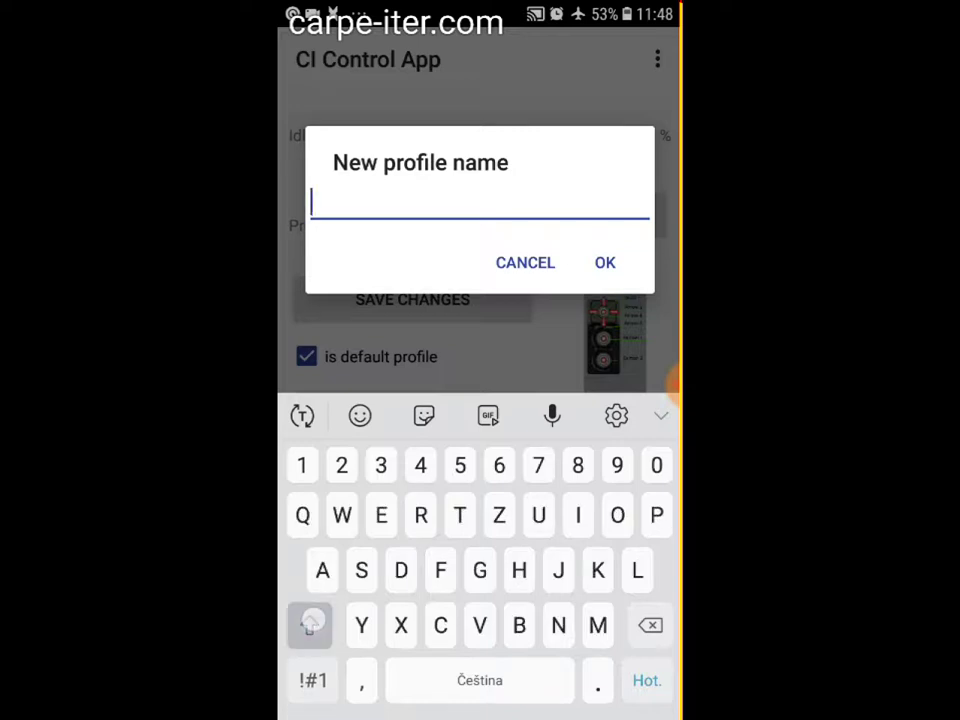
pyautogui.write('Touch')
pyautogui.press('shift')
pyautogui.write('P')
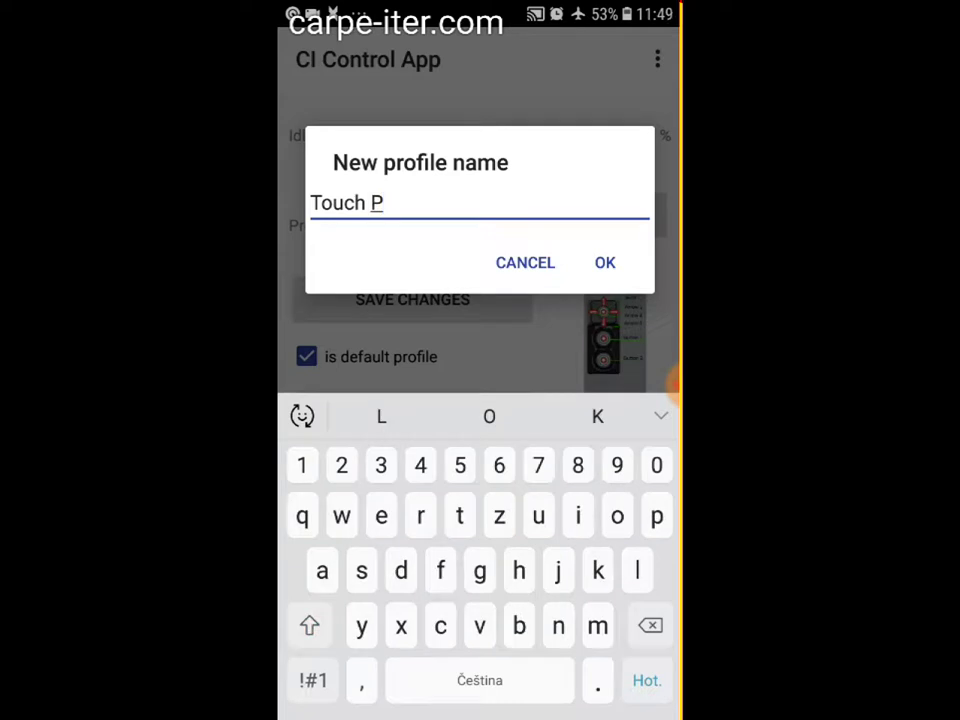
pyautogui.click(605, 262)
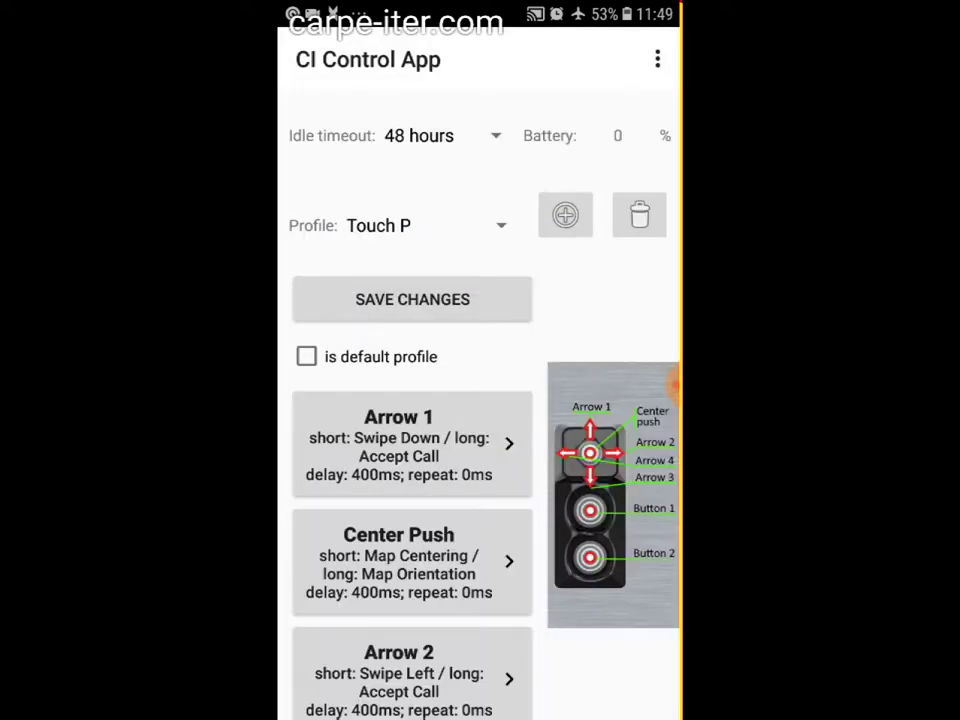
pyautogui.scroll(-5, 412, 520)
pyautogui.scroll(5, 412, 520)
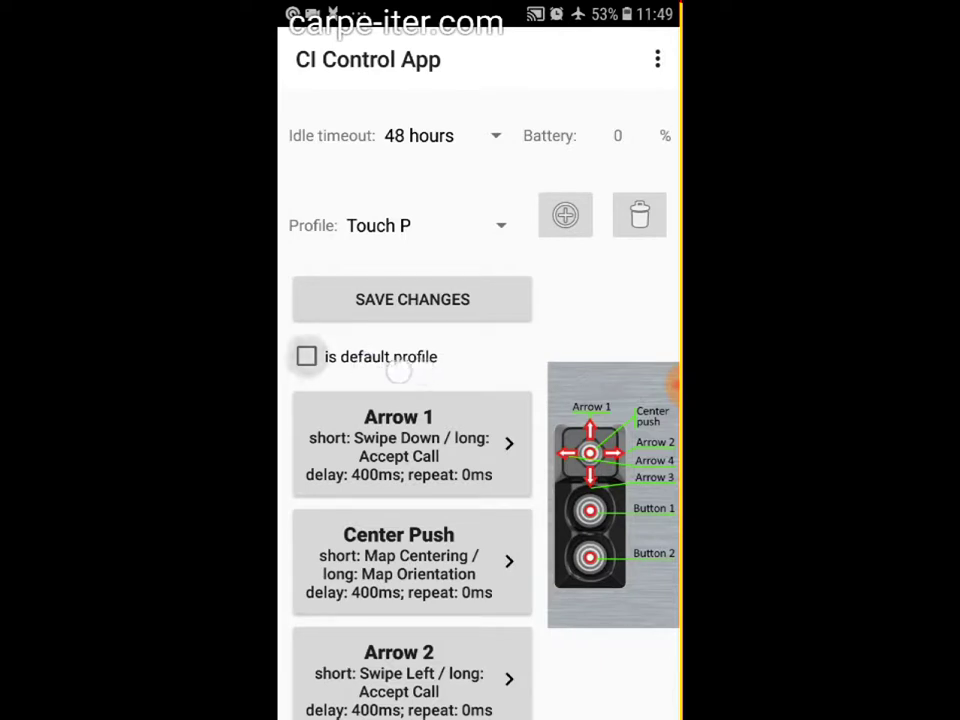
pyautogui.click(306, 356)
pyautogui.click(306, 356)
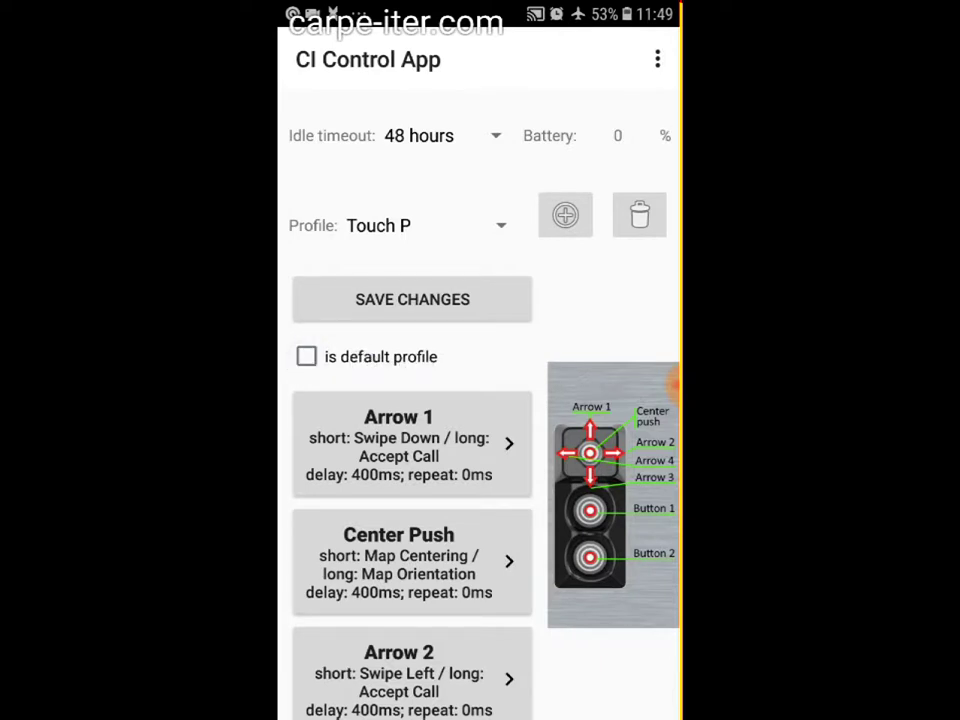
pyautogui.scroll(-5, 412, 500)
pyautogui.scroll(5, 392, 512)
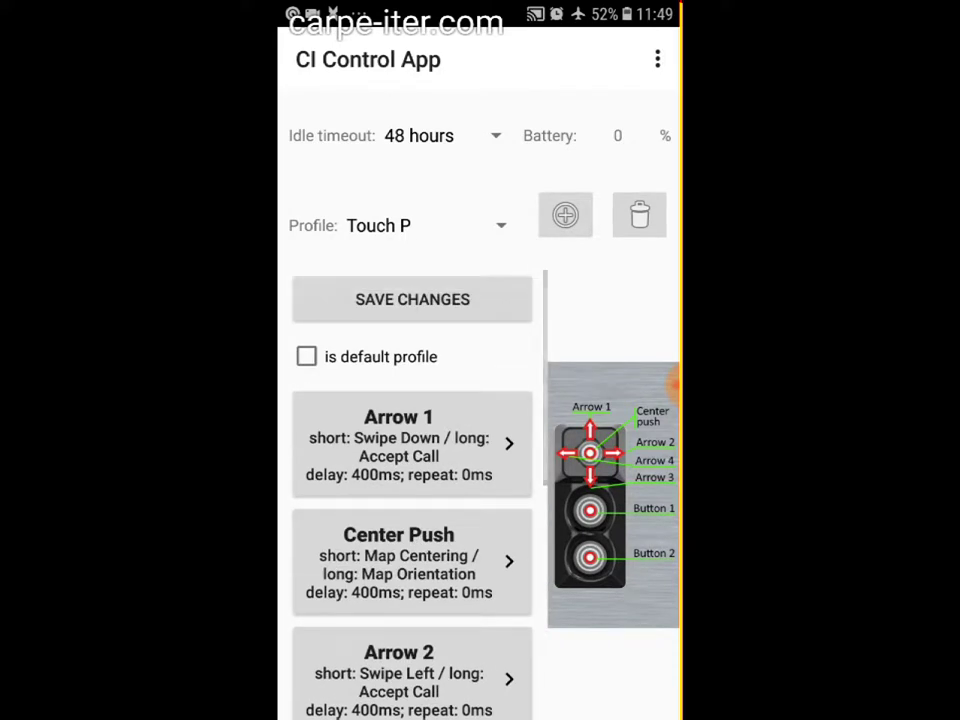
pyautogui.scroll(-5, 412, 500)
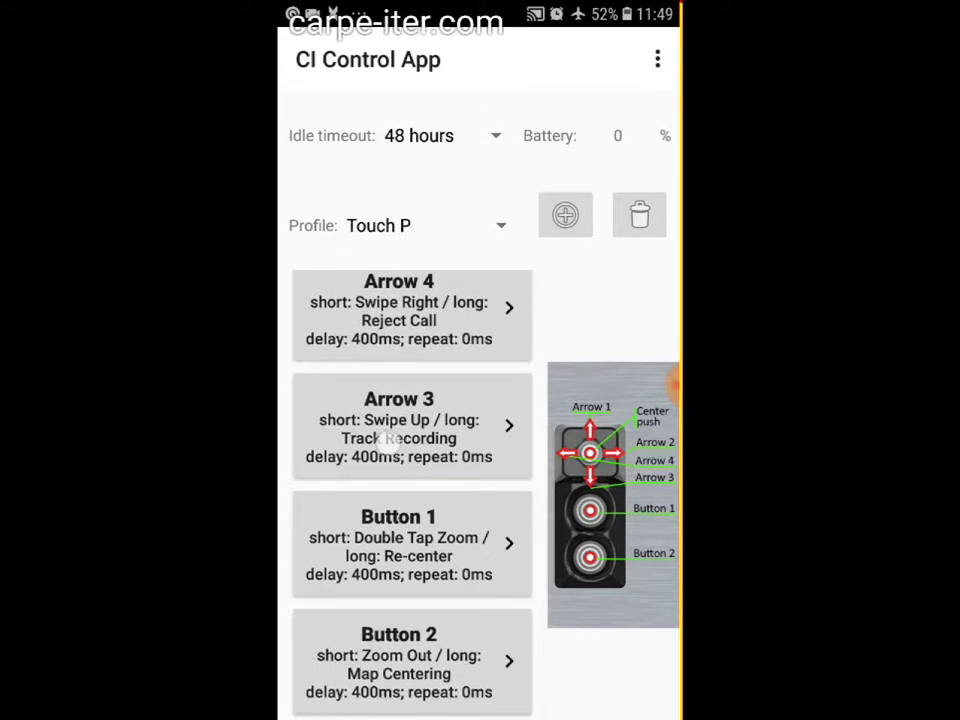
pyautogui.scroll(5, 412, 500)
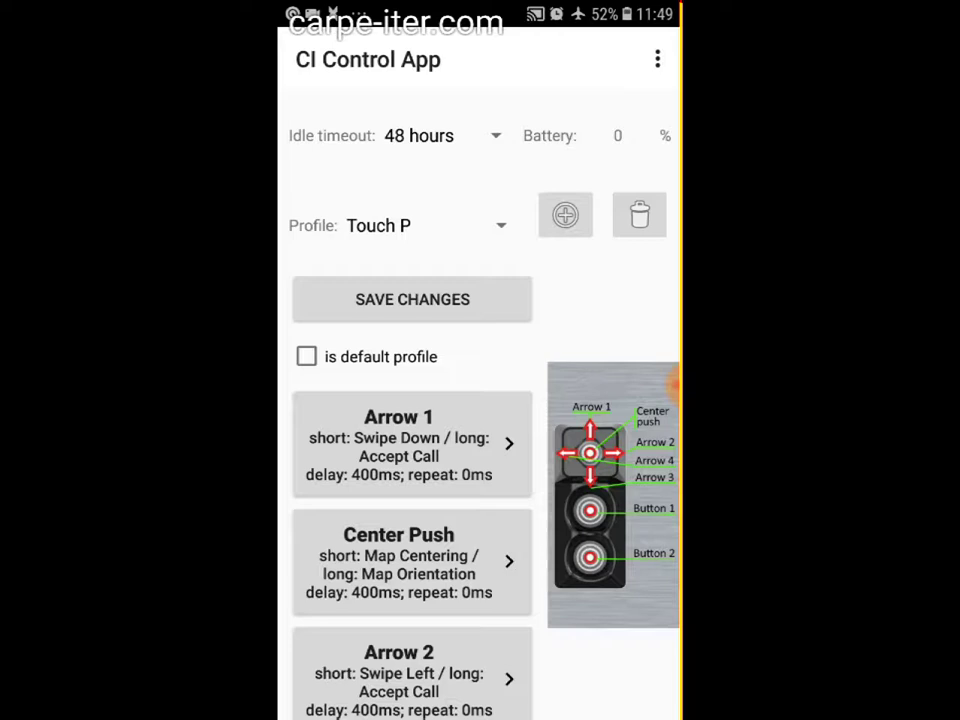
# View Arrow 1's press settings, then go back to the Touch P profile.
pyautogui.click(460, 446)
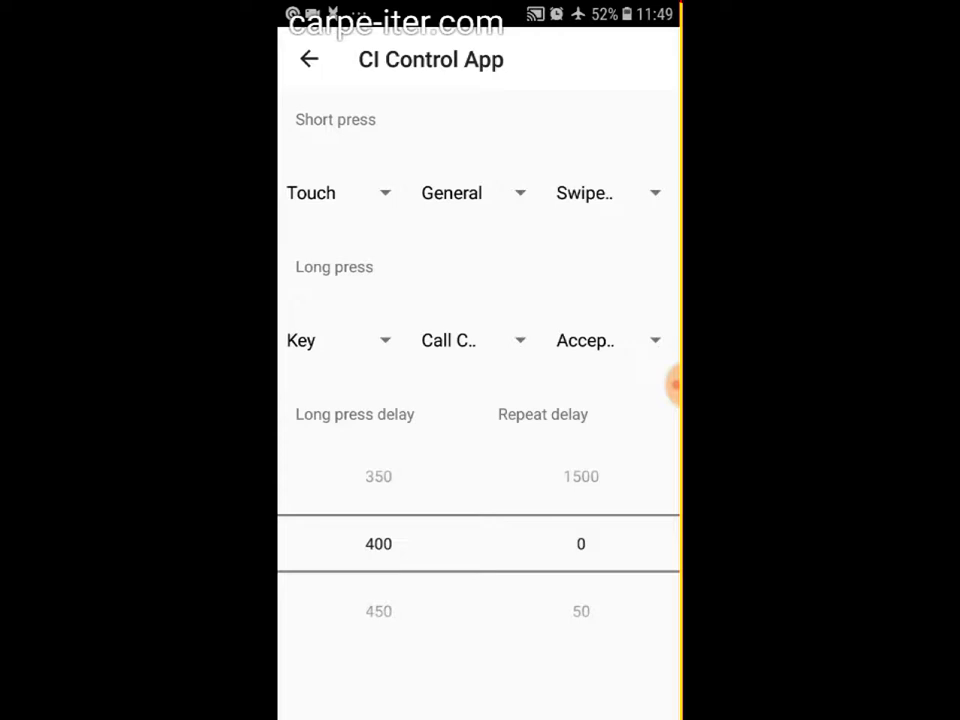
pyautogui.click(309, 59)
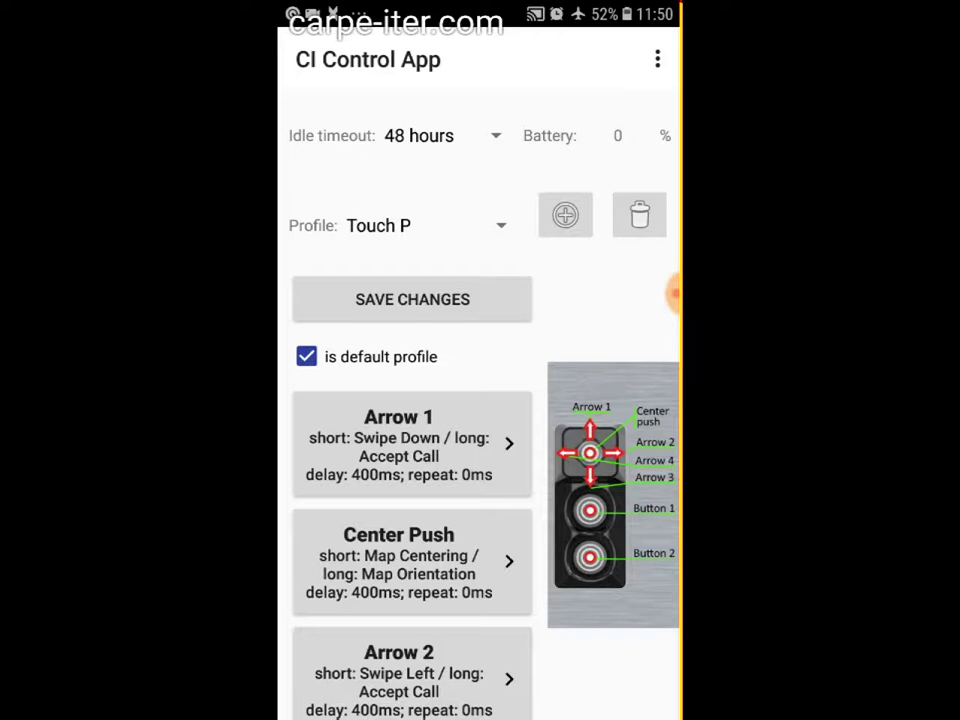
# In Arrow 1's press settings, spin the long press delay through 850 and 1400, ending at 400.
pyautogui.click(398, 440)
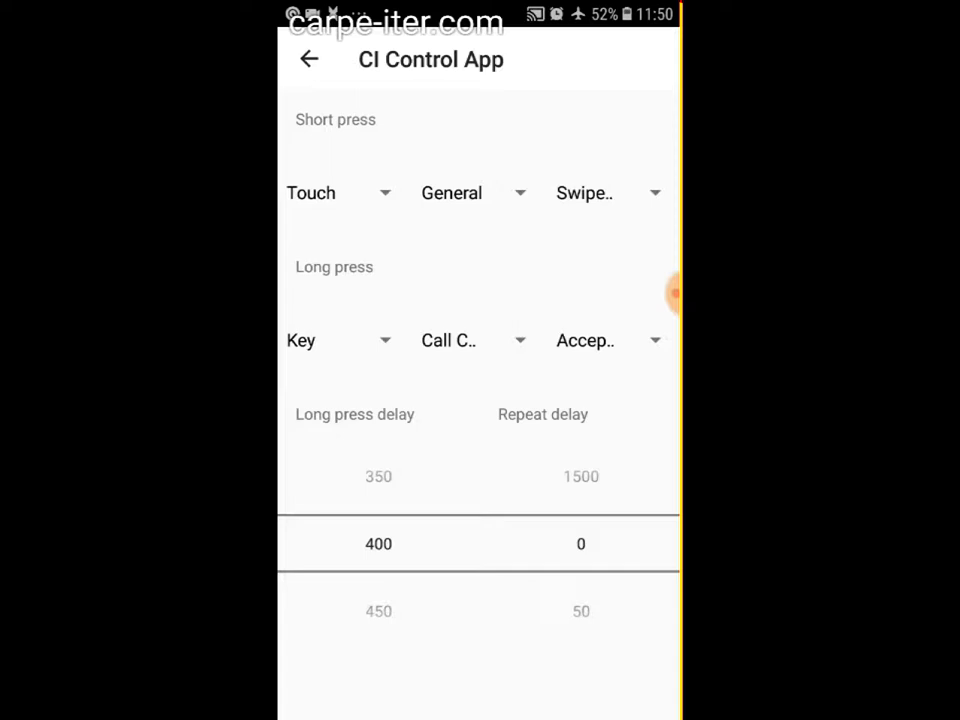
pyautogui.moveTo(386, 501)
pyautogui.mouseDown()
pyautogui.moveTo(386, 585)
pyautogui.moveTo(386, 489)
pyautogui.mouseUp()
pyautogui.moveTo(416, 588)
pyautogui.mouseDown()
pyautogui.moveTo(416, 454)
pyautogui.moveTo(399, 570)
pyautogui.moveTo(420, 320)
pyautogui.mouseUp()
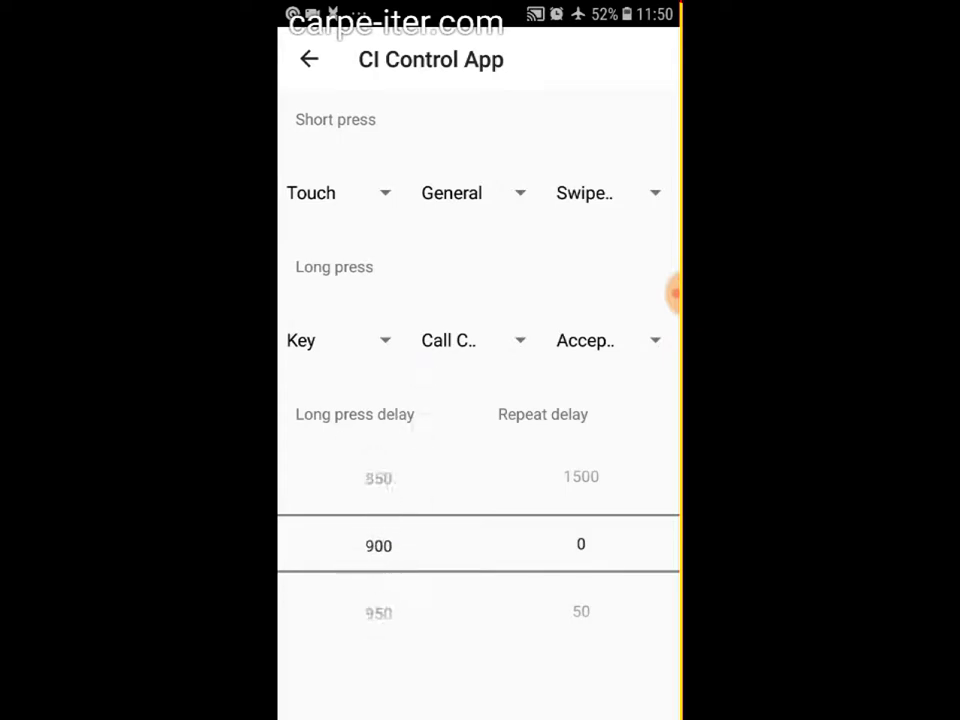
pyautogui.moveTo(407, 579)
pyautogui.mouseDown()
pyautogui.moveTo(400, 310)
pyautogui.moveTo(378, 588)
pyautogui.mouseUp()
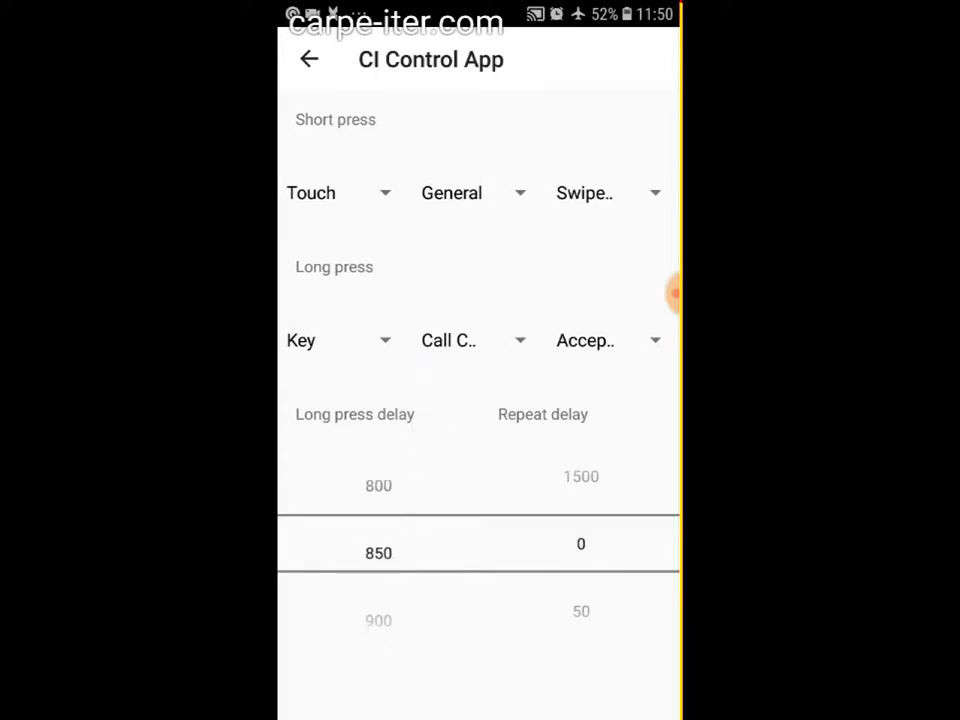
pyautogui.moveTo(378, 470); pyautogui.dragTo(377, 700)
pyautogui.moveTo(377, 621); pyautogui.dragTo(381, 696)
pyautogui.moveTo(379, 636); pyautogui.dragTo(372, 690)
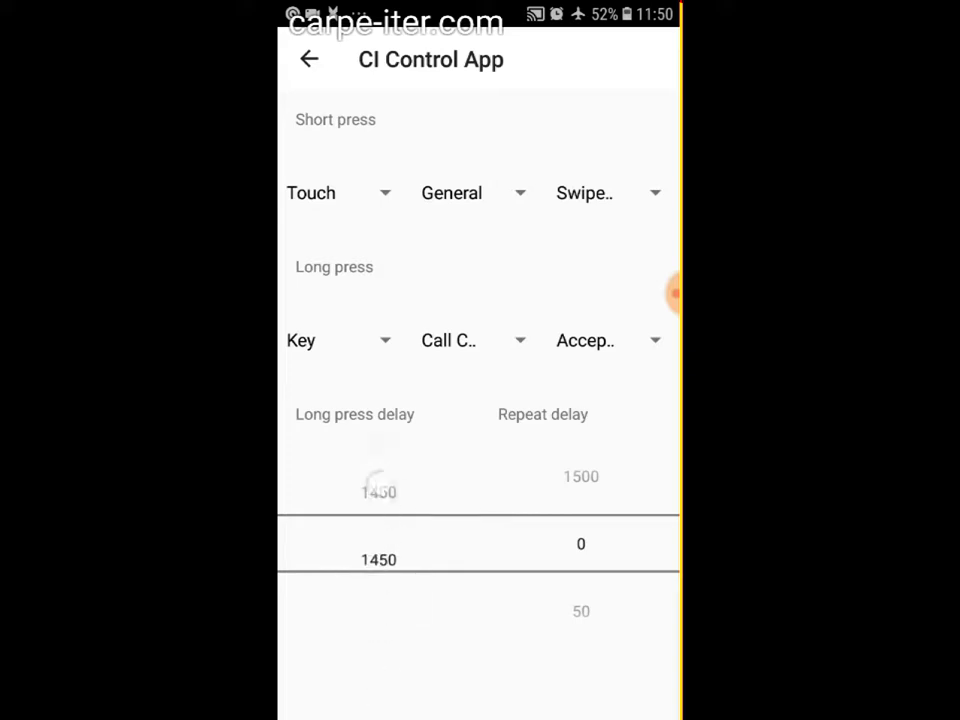
pyautogui.moveTo(380, 610); pyautogui.dragTo(380, 470)
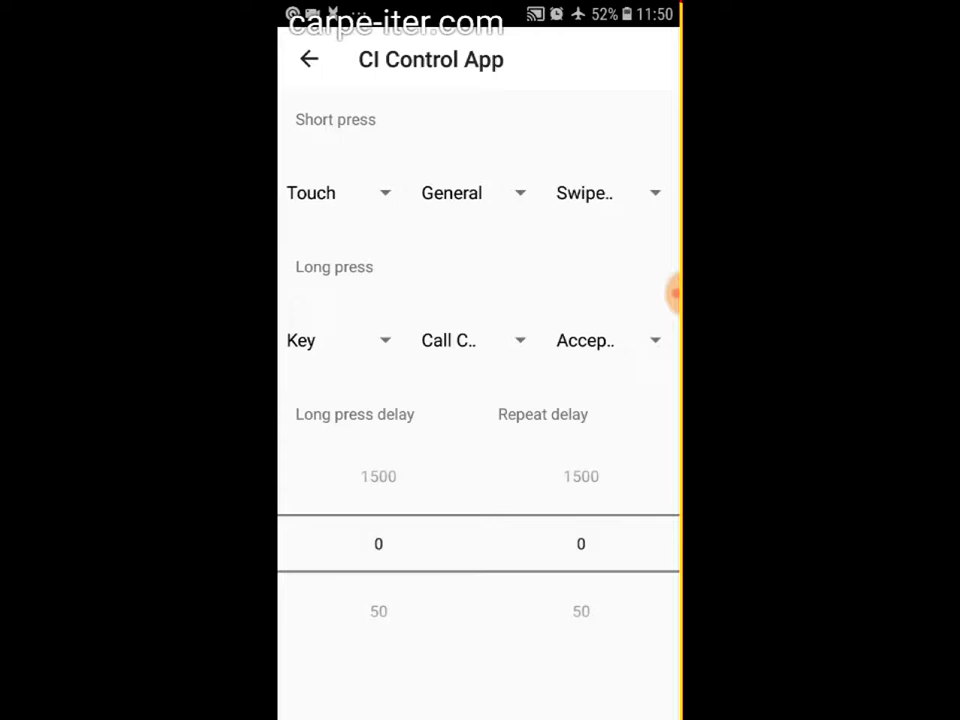
pyautogui.moveTo(384, 580); pyautogui.dragTo(446, 407)
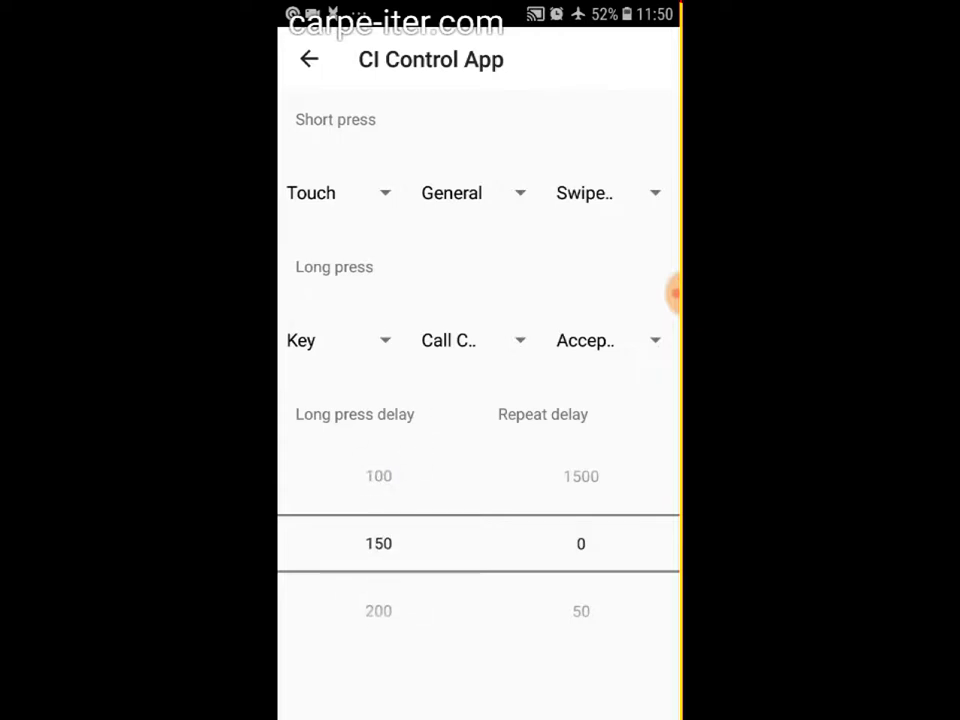
pyautogui.moveTo(380, 560); pyautogui.dragTo(466, 340)
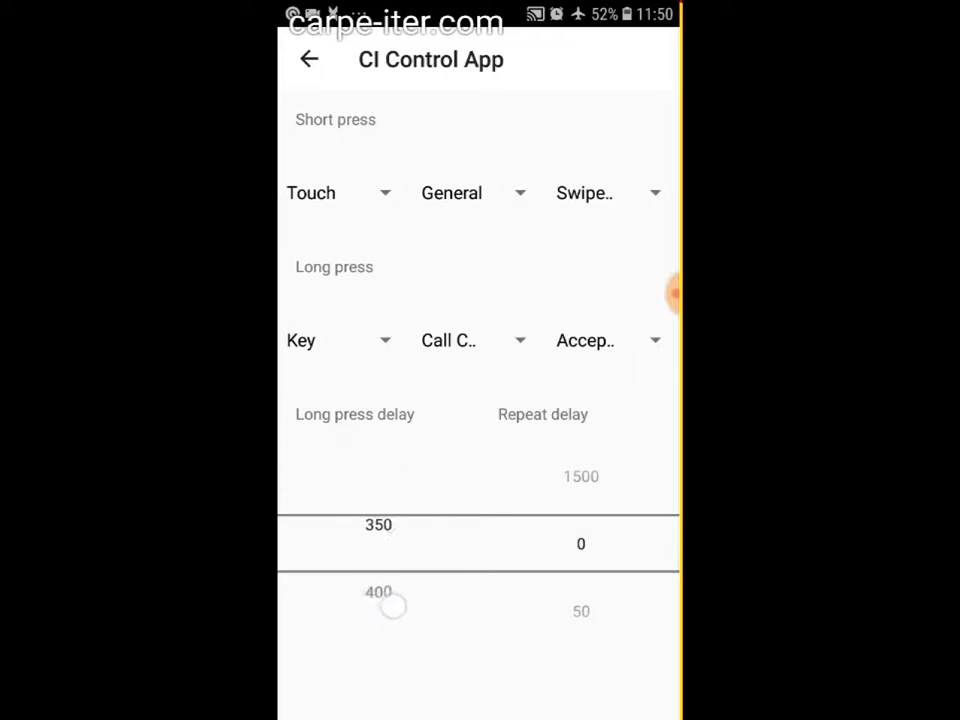
pyautogui.moveTo(392, 608); pyautogui.dragTo(405, 531)
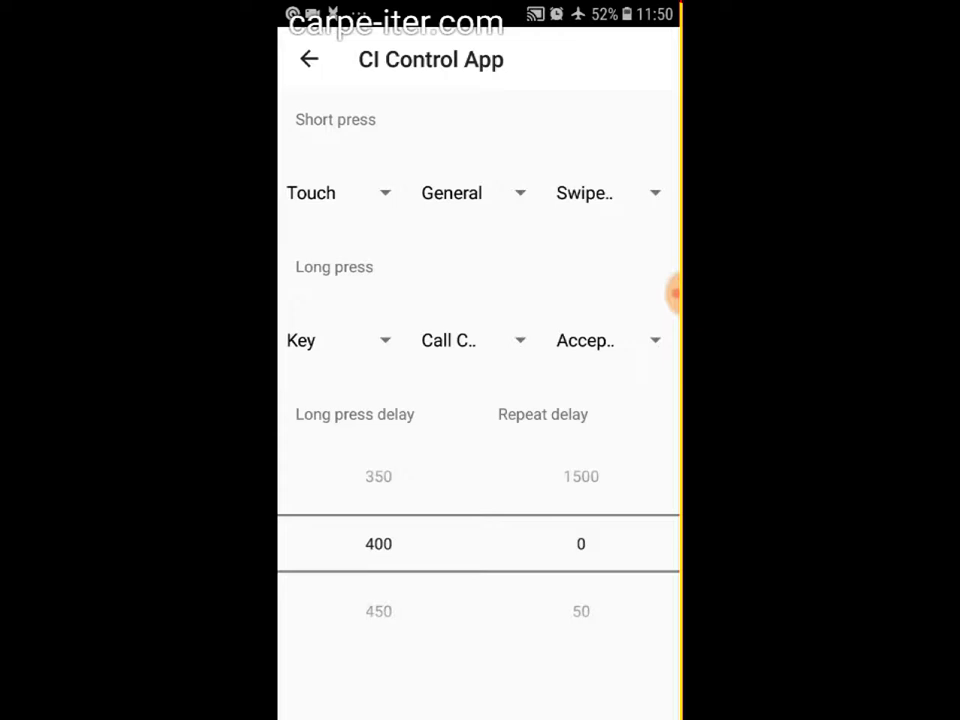
# Return Arrow 1's long press delay to 400 and set its repeat delay to 200.
pyautogui.moveTo(369, 565); pyautogui.dragTo(369, 440)
pyautogui.moveTo(358, 590); pyautogui.dragTo(362, 645)
pyautogui.moveTo(585, 522)
pyautogui.mouseDown()
pyautogui.moveTo(596, 506)
pyautogui.moveTo(590, 520)
pyautogui.mouseUp()
pyautogui.moveTo(600, 582); pyautogui.dragTo(639, 414)
pyautogui.moveTo(615, 580); pyautogui.dragTo(637, 416)
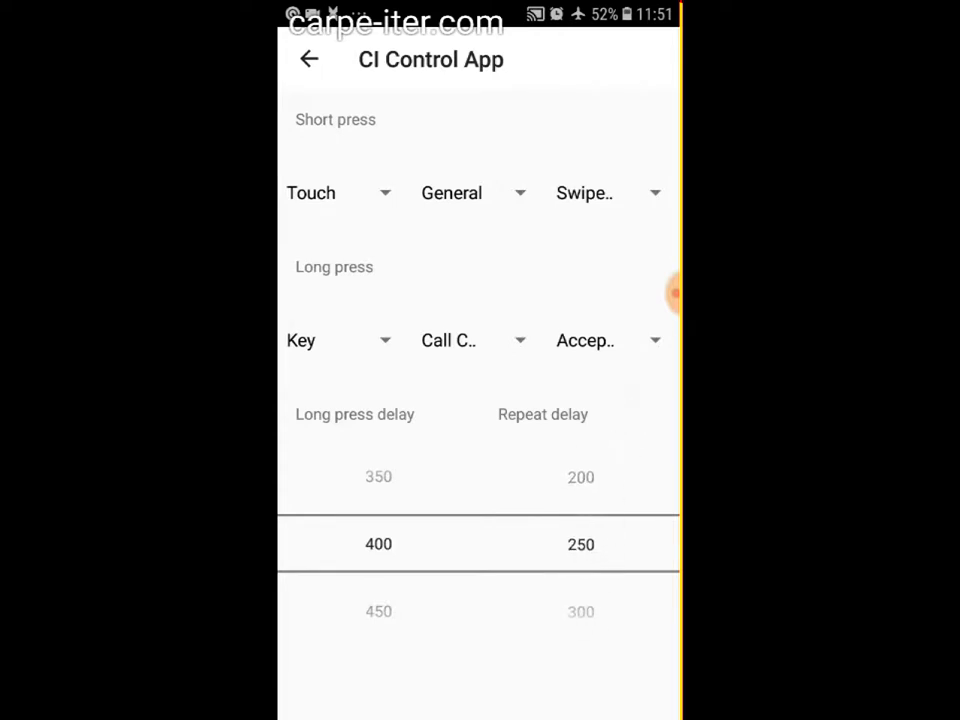
pyautogui.moveTo(600, 580); pyautogui.dragTo(628, 439)
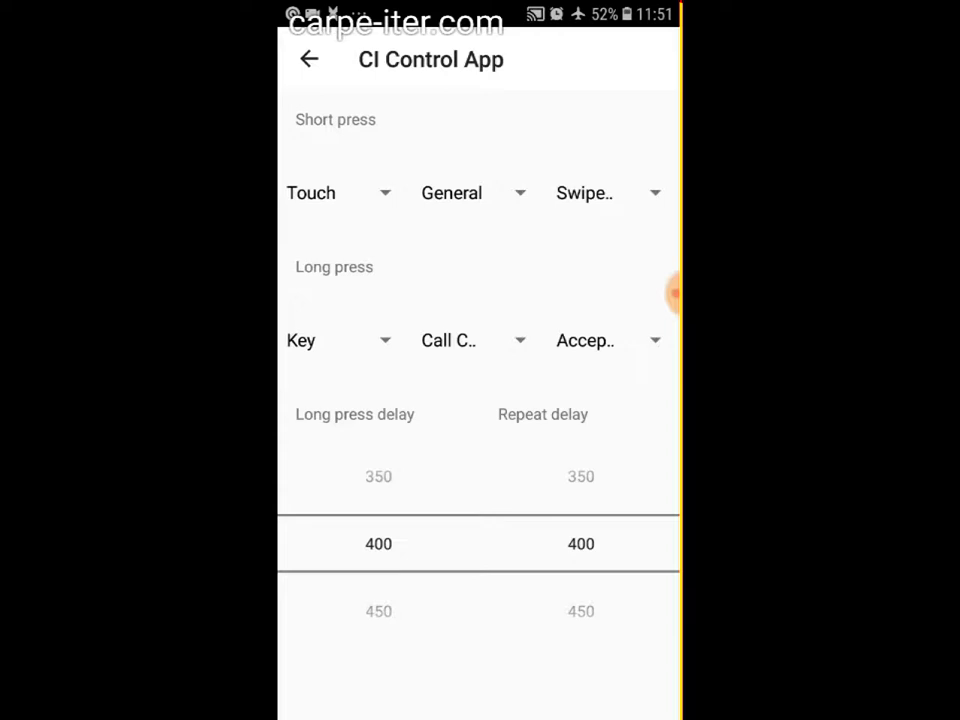
pyautogui.moveTo(590, 520); pyautogui.dragTo(594, 658)
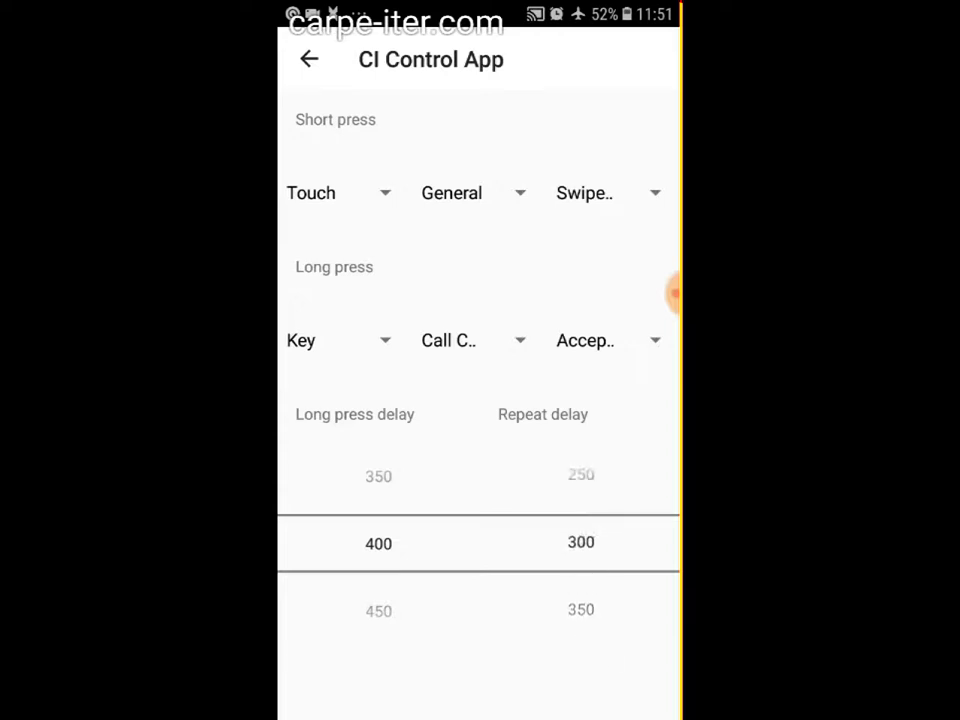
pyautogui.moveTo(585, 480); pyautogui.dragTo(585, 620)
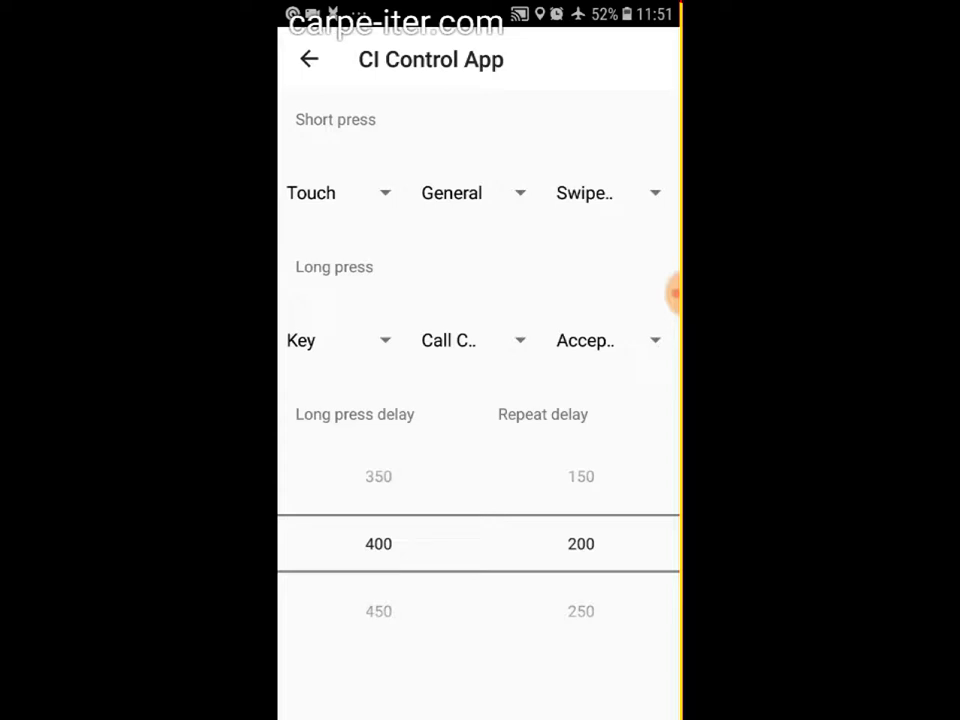
# Review the long press's current Call Control / Accept Call action, leaving it unchanged.
pyautogui.click(465, 345)
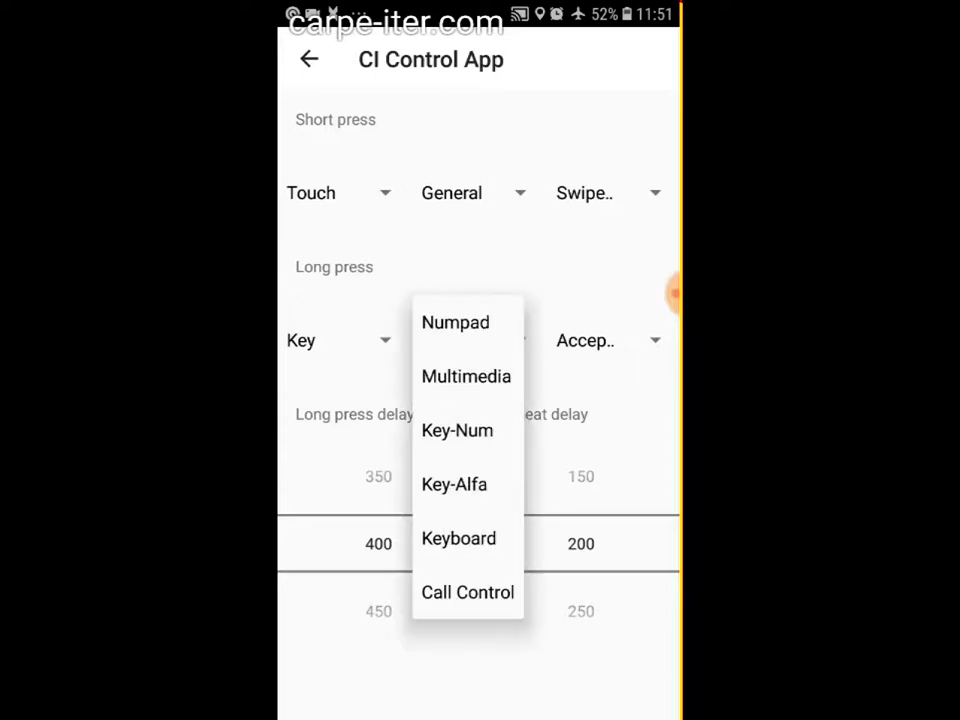
pyautogui.click(480, 598)
pyautogui.click(598, 342)
pyautogui.click(612, 378)
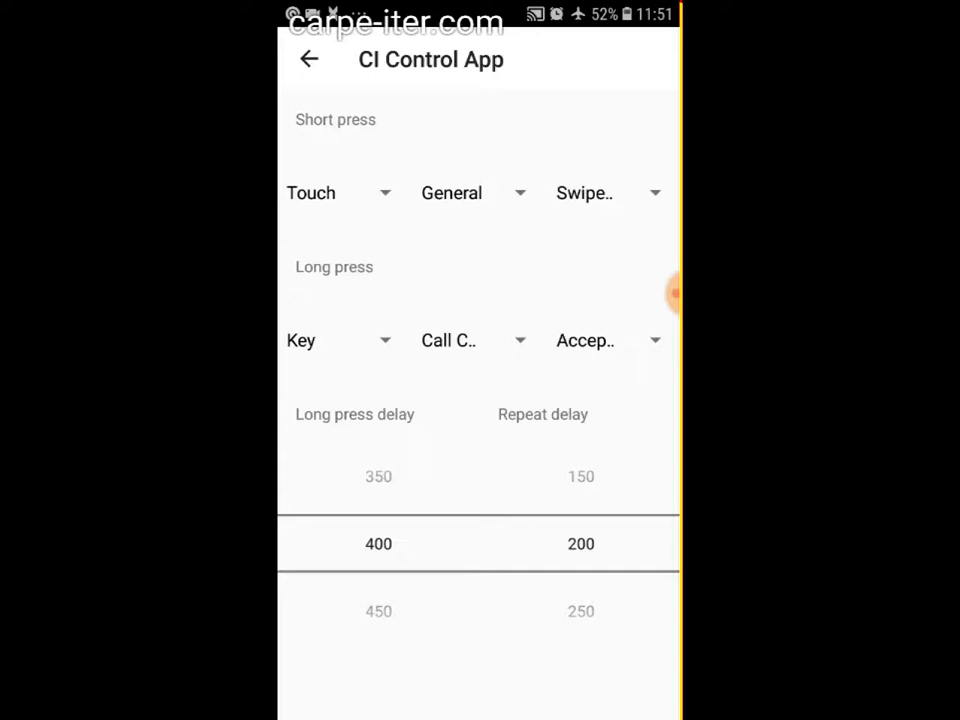
# Make the long press a Touch action from the General gesture set, keeping Swipe.
pyautogui.click(321, 345)
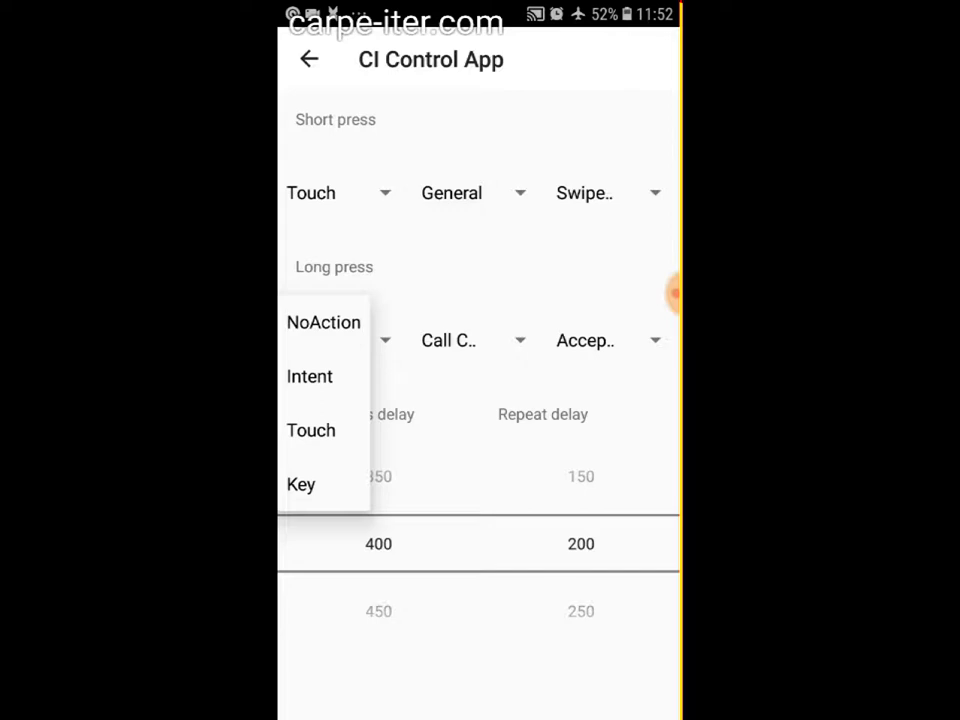
pyautogui.click(317, 429)
pyautogui.click(450, 340)
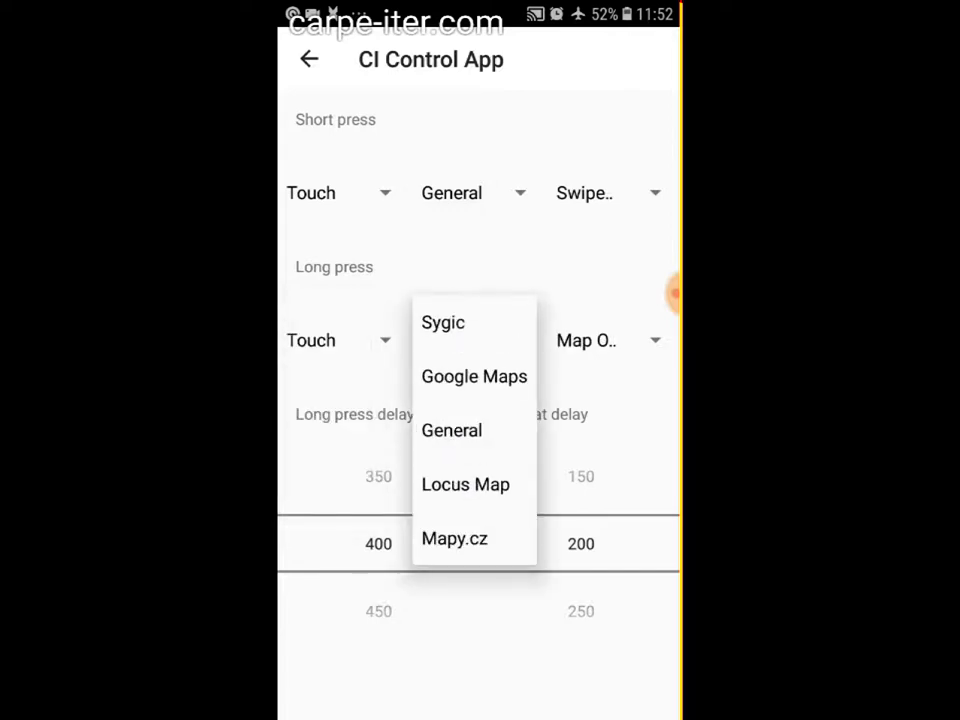
pyautogui.click(467, 430)
pyautogui.click(588, 340)
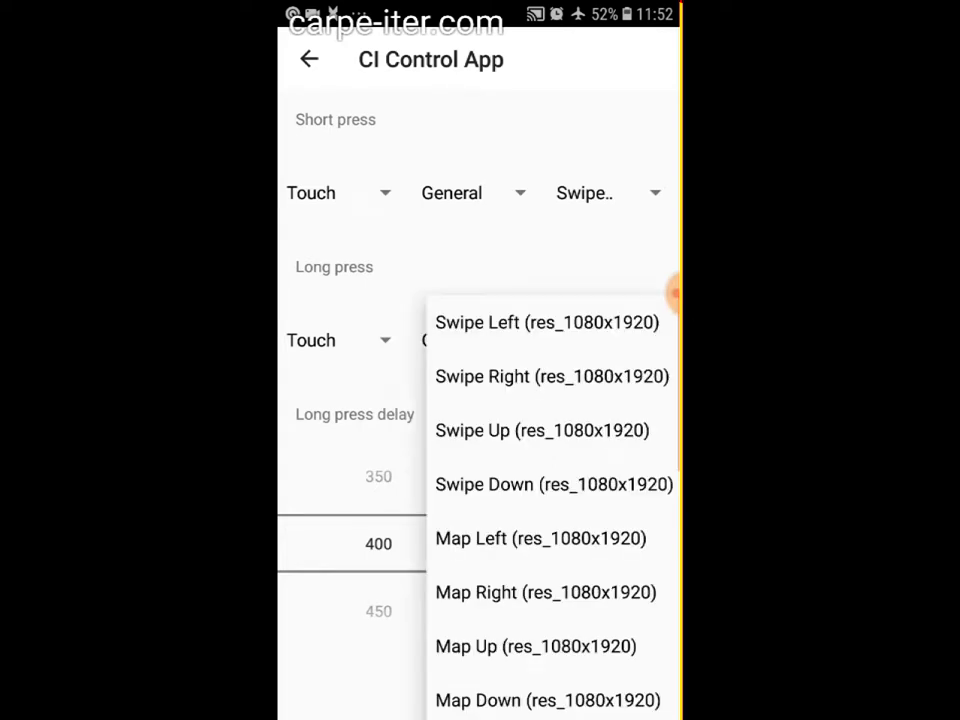
pyautogui.click(520, 376)
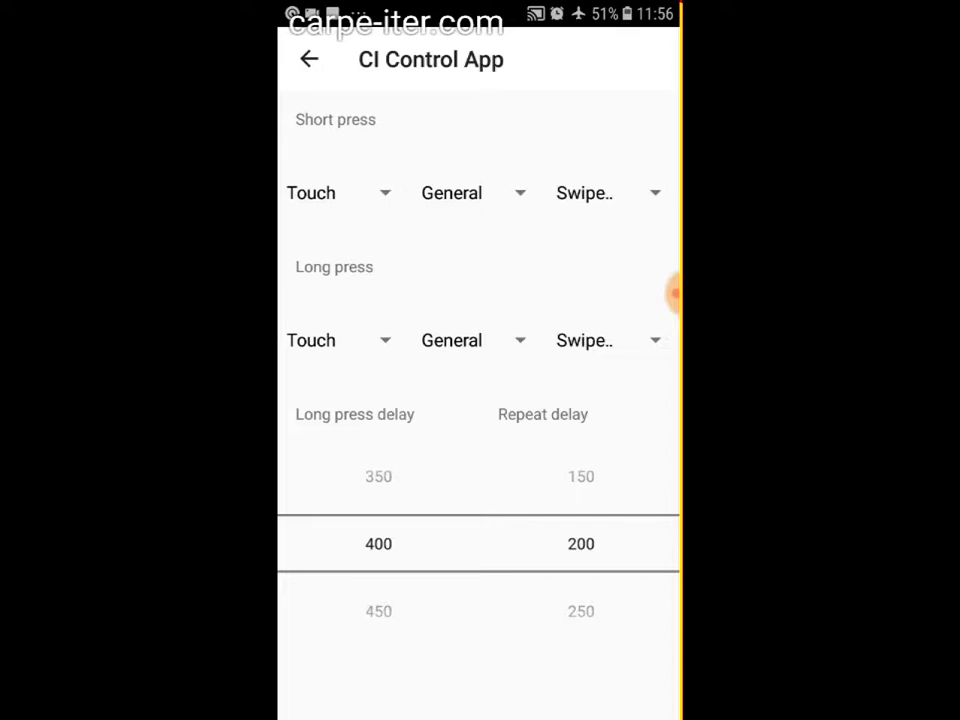
# Set repeat delay to 0 ms and the long press to a Call Control key, then return to the profile list.
pyautogui.moveTo(581, 560)
pyautogui.mouseDown()
pyautogui.moveTo(581, 686)
pyautogui.moveTo(585, 640)
pyautogui.moveTo(596, 634)
pyautogui.mouseUp()
pyautogui.click(335, 340)
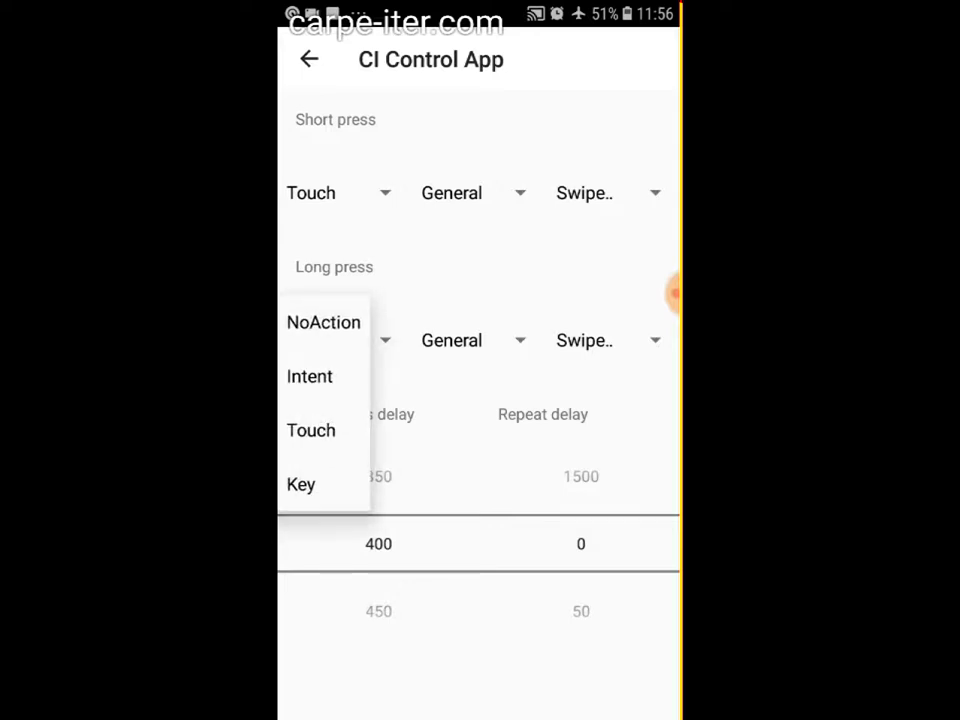
pyautogui.click(301, 484)
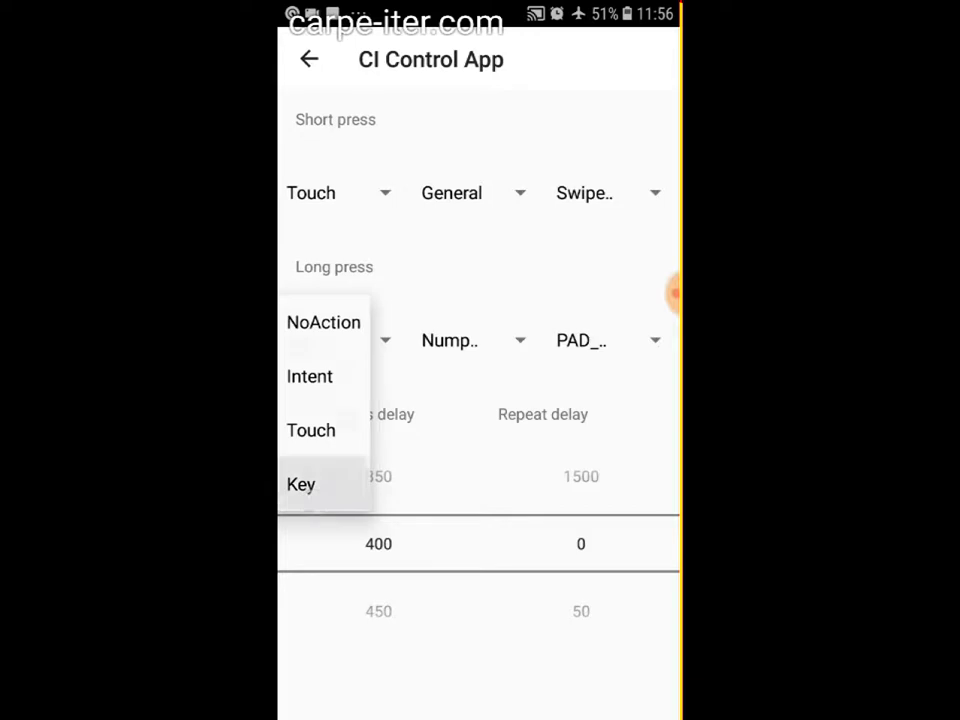
pyautogui.click(467, 340)
pyautogui.click(467, 592)
pyautogui.click(309, 59)
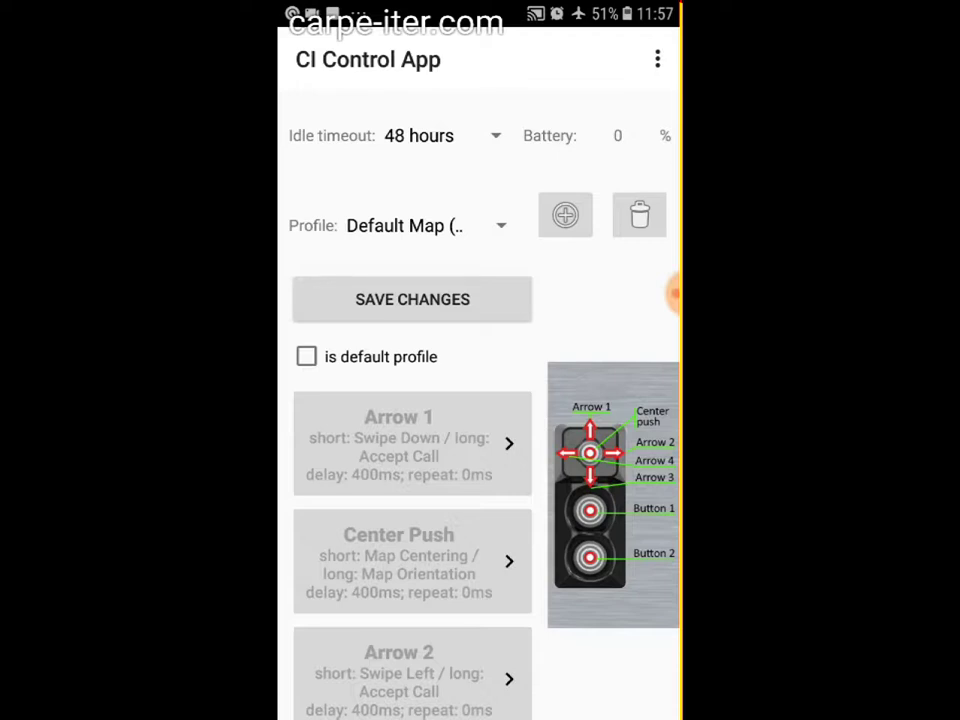
# Switch profiles from touch p +/- through Default, ending on Touch P.
pyautogui.click(424, 225)
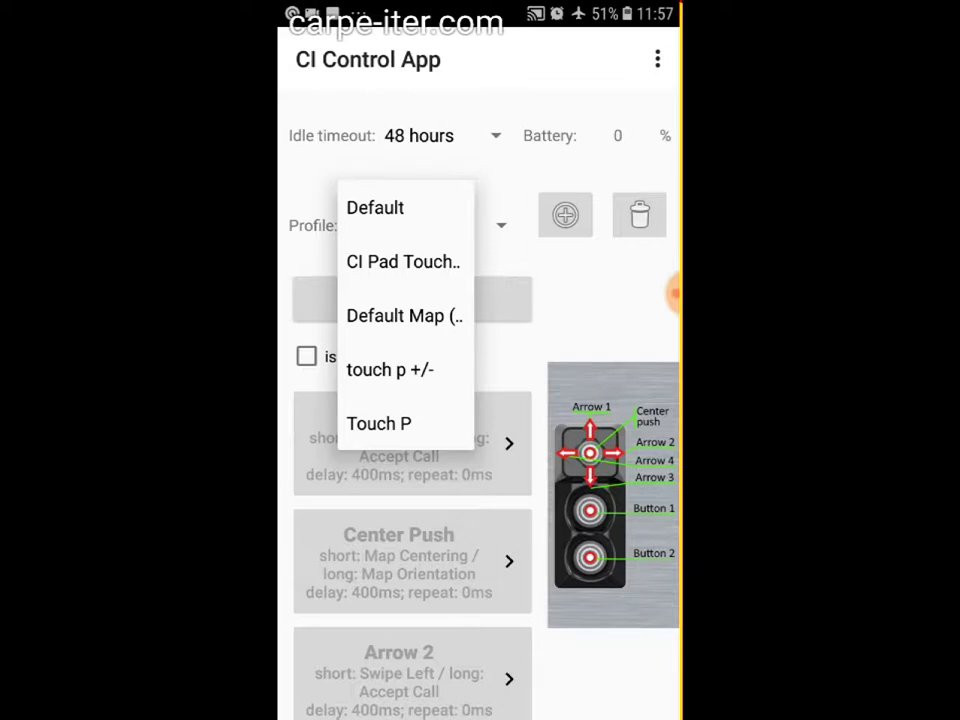
pyautogui.click(390, 369)
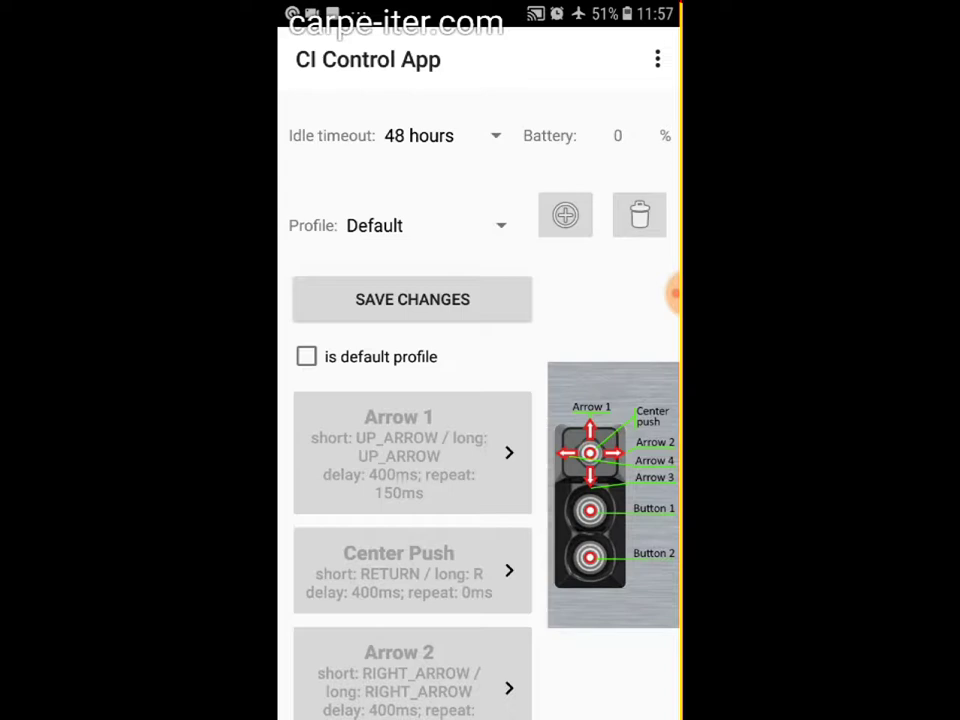
pyautogui.click(435, 227)
pyautogui.click(375, 207)
pyautogui.click(425, 225)
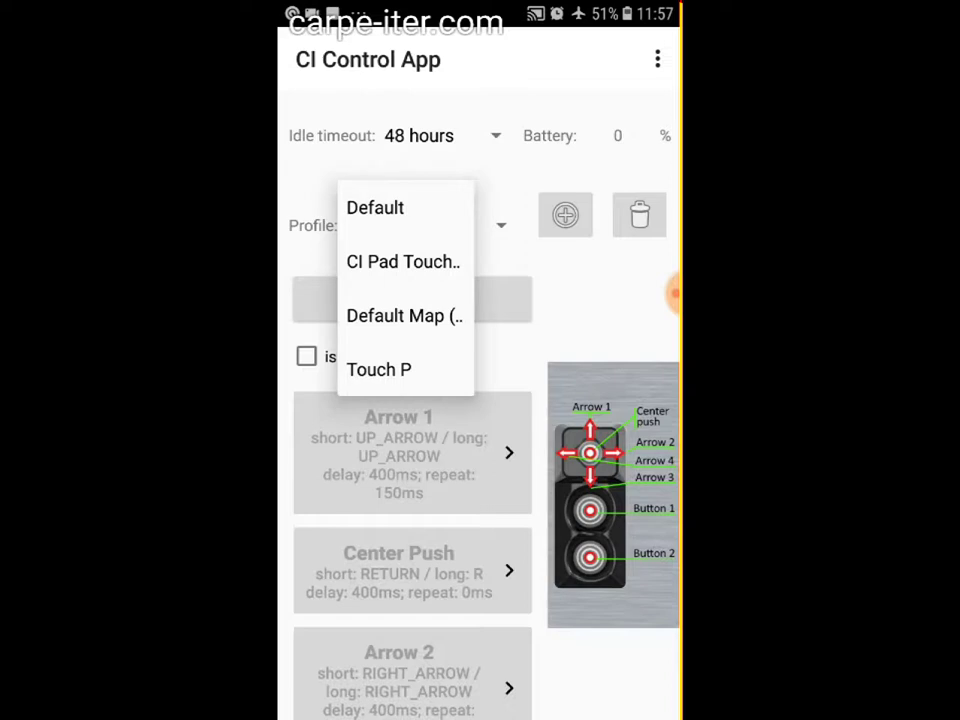
pyautogui.click(400, 369)
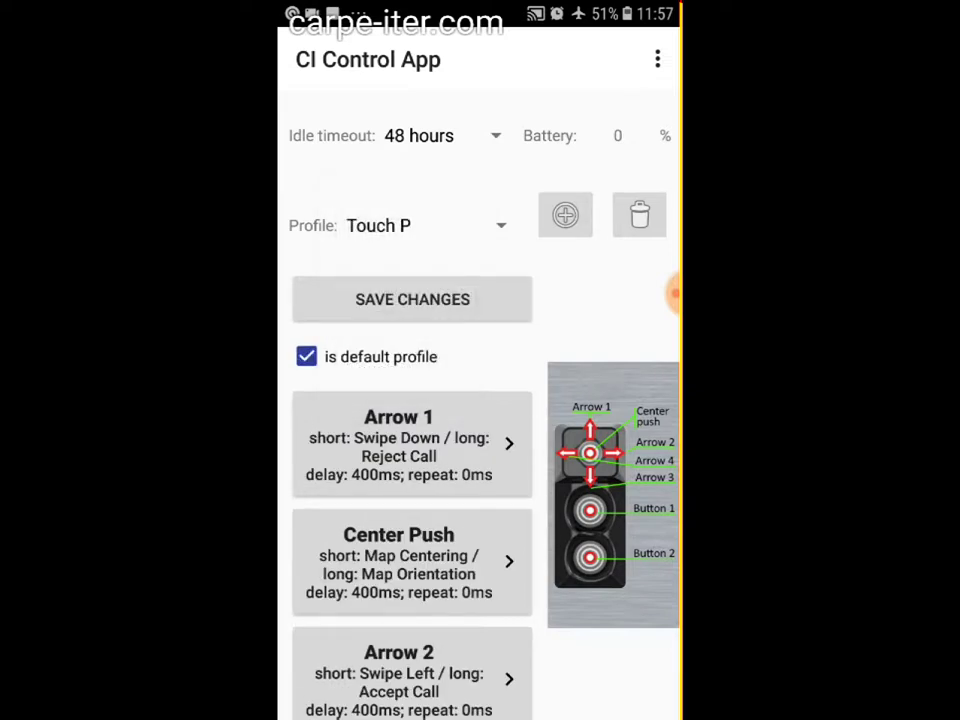
# Save Touch P's changes, dismiss the confirmation, then untick and re-tick 'is default profile'.
pyautogui.scroll(-2, 412, 500)
pyautogui.scroll(2, 412, 500)
pyautogui.click(408, 298)
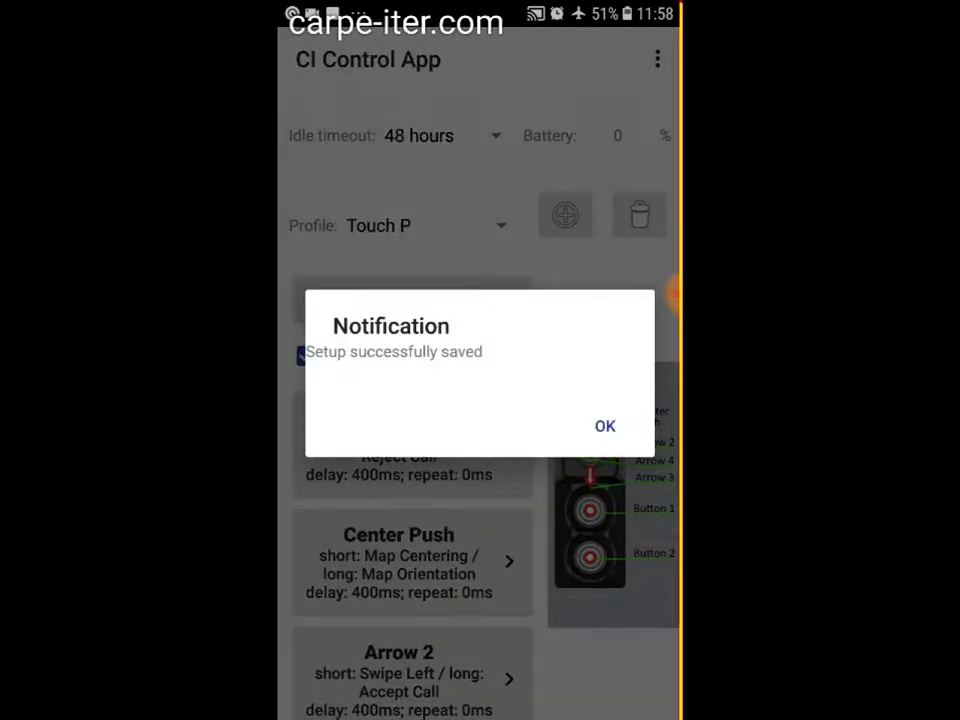
pyautogui.click(605, 426)
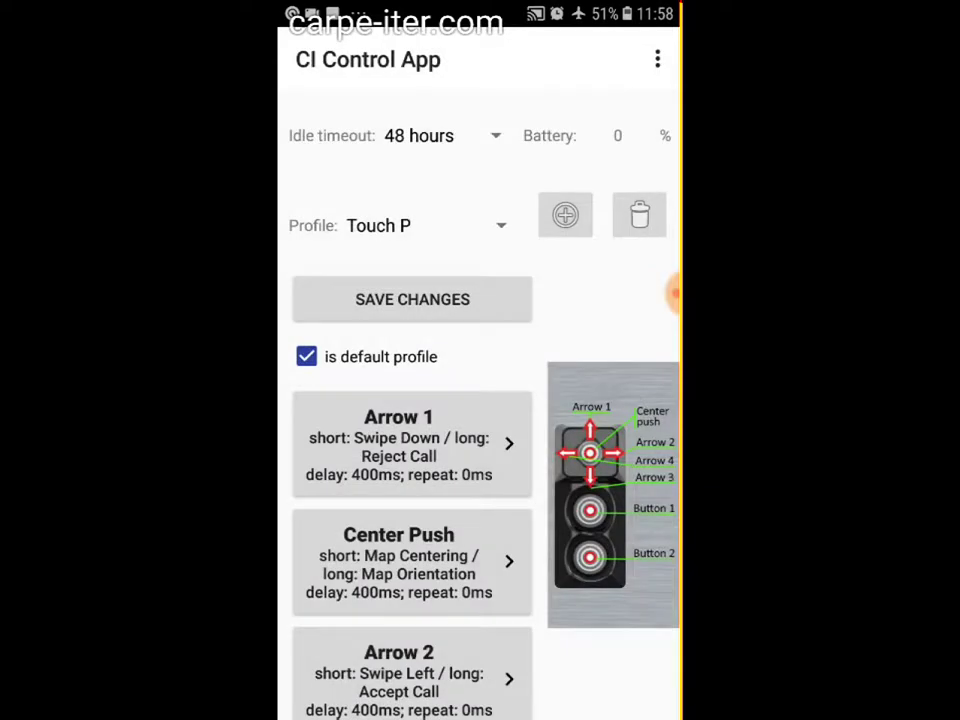
pyautogui.moveTo(461, 364)
pyautogui.mouseDown()
pyautogui.moveTo(471, 362)
pyautogui.moveTo(420, 356)
pyautogui.moveTo(476, 354)
pyautogui.mouseUp()
pyautogui.click(306, 356)
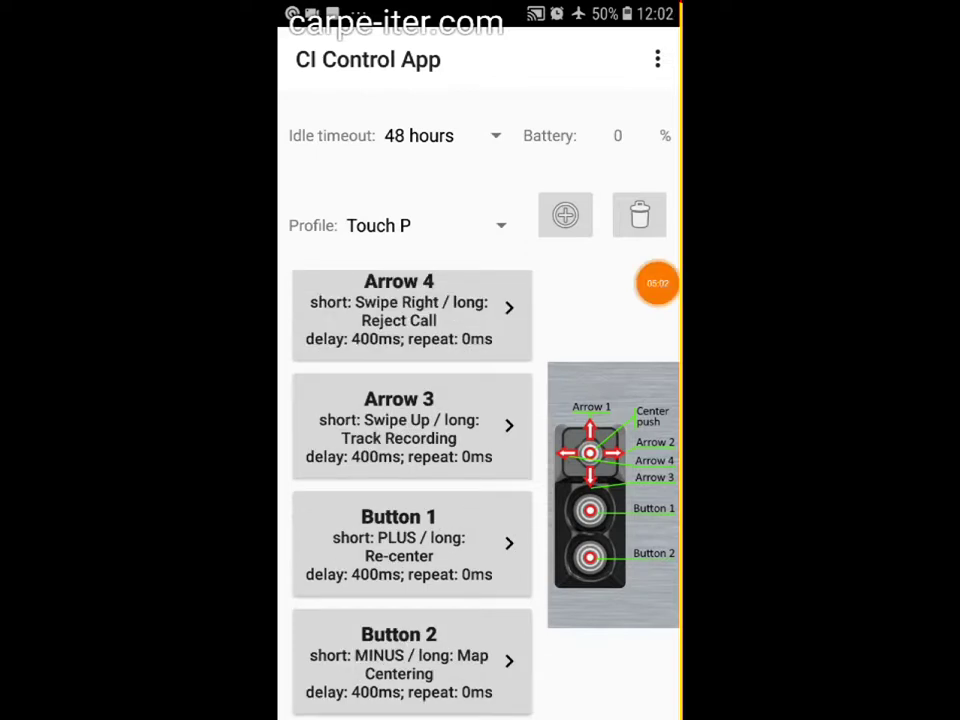
# Load the Default profile and scroll through its arrow-key and RETURN button mappings.
pyautogui.click(493, 214)
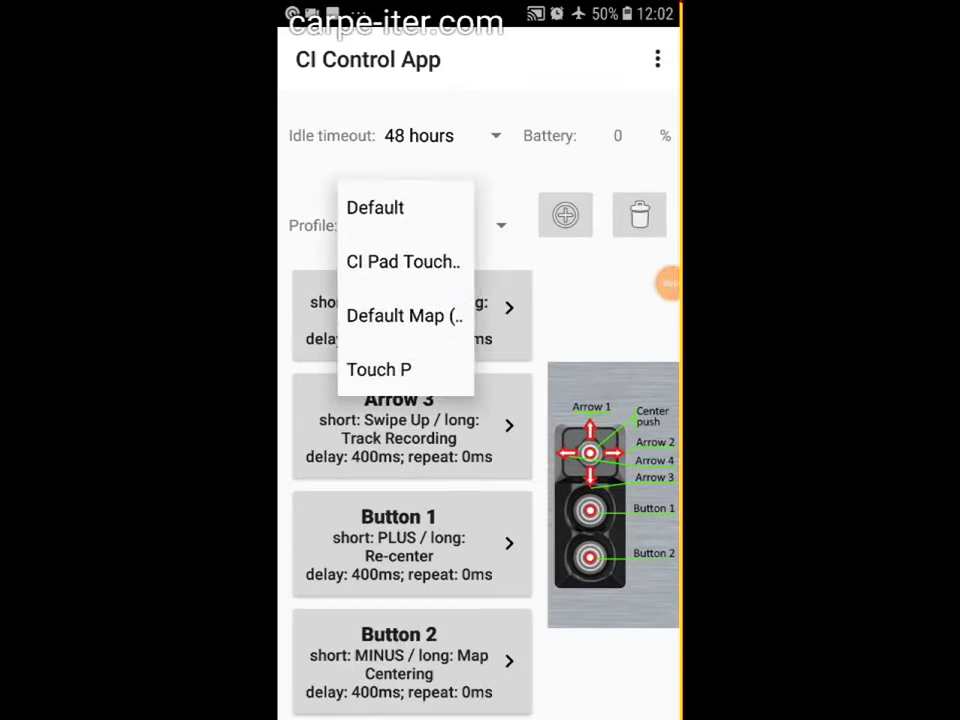
pyautogui.click(390, 212)
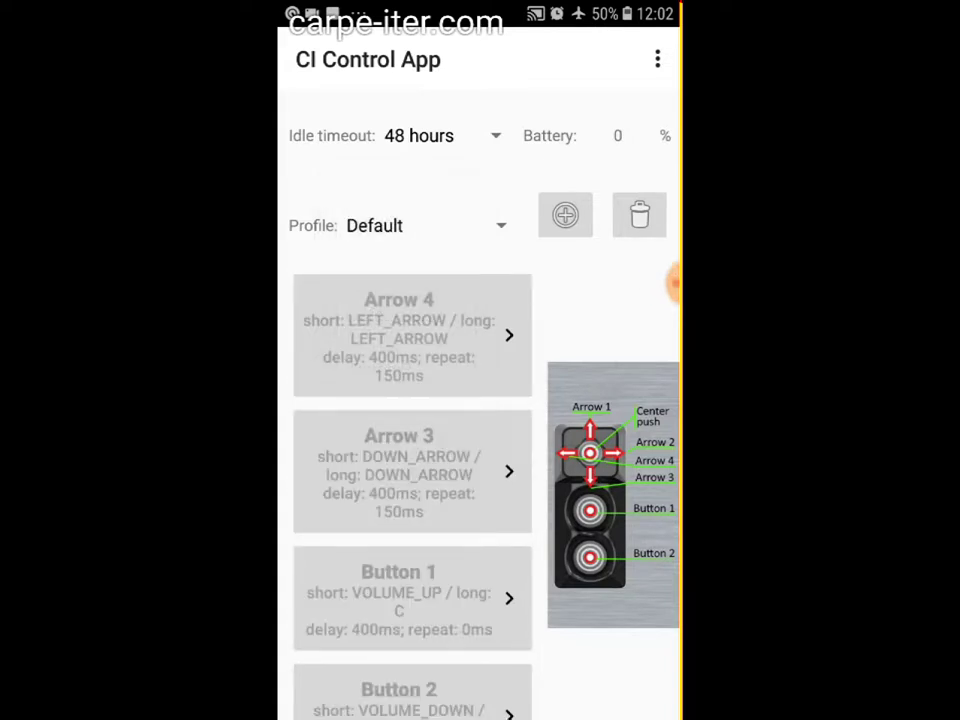
pyautogui.scroll(-1, 381, 525)
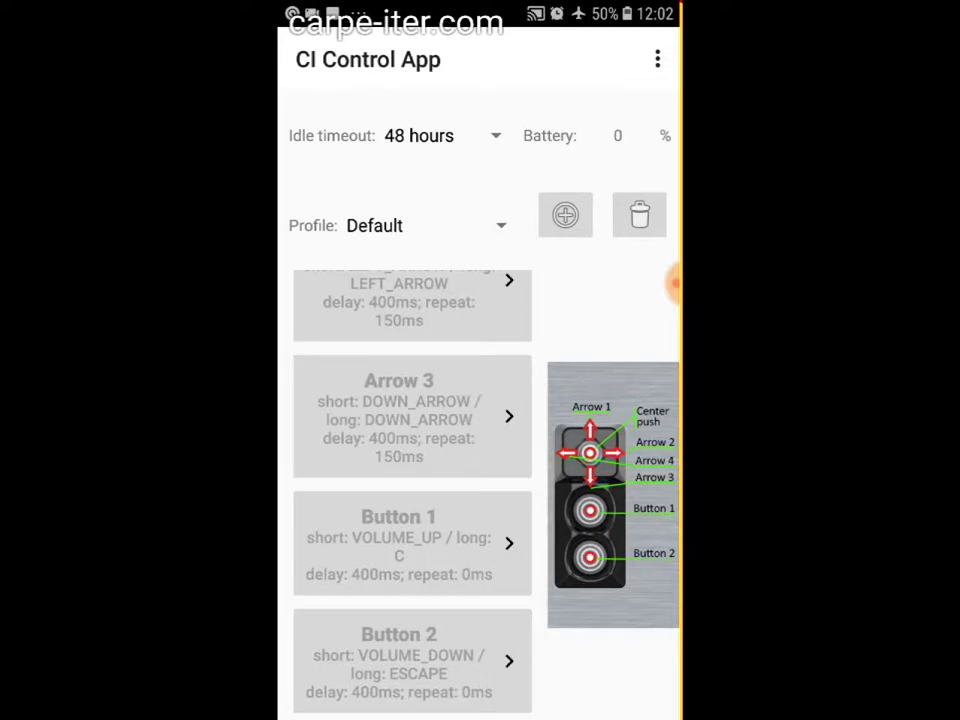
pyautogui.scroll(5, 412, 480)
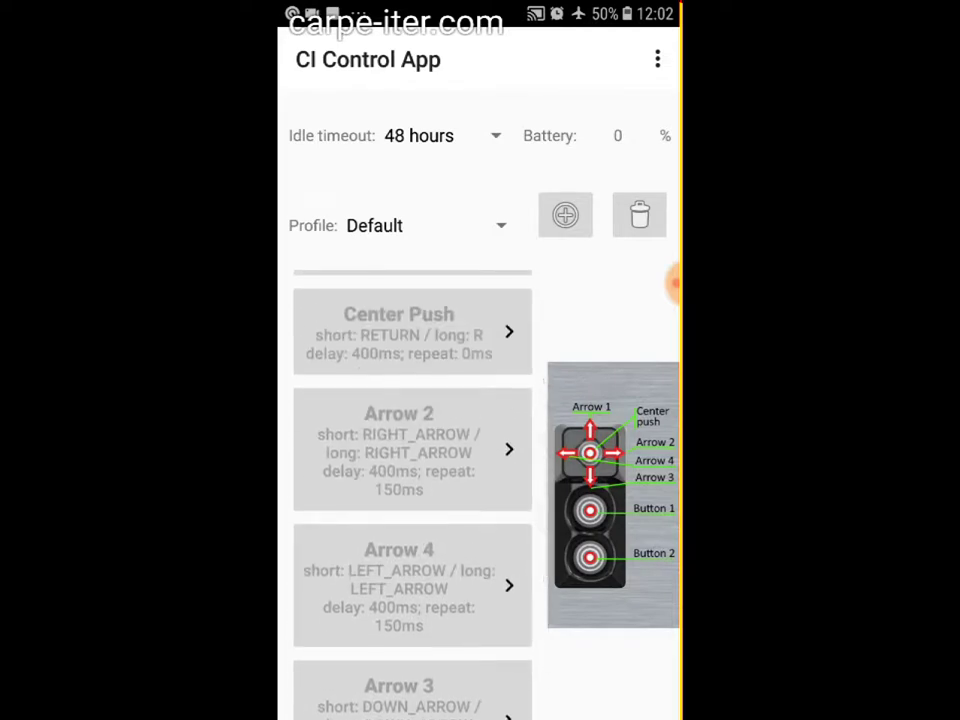
pyautogui.scroll(-3, 412, 500)
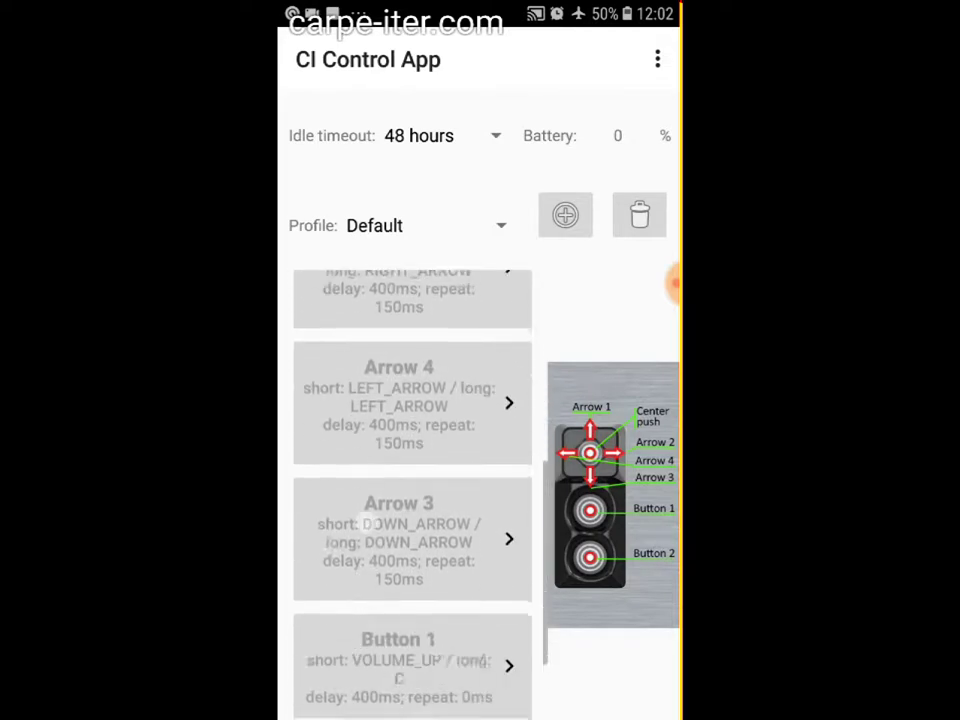
pyautogui.scroll(5, 412, 500)
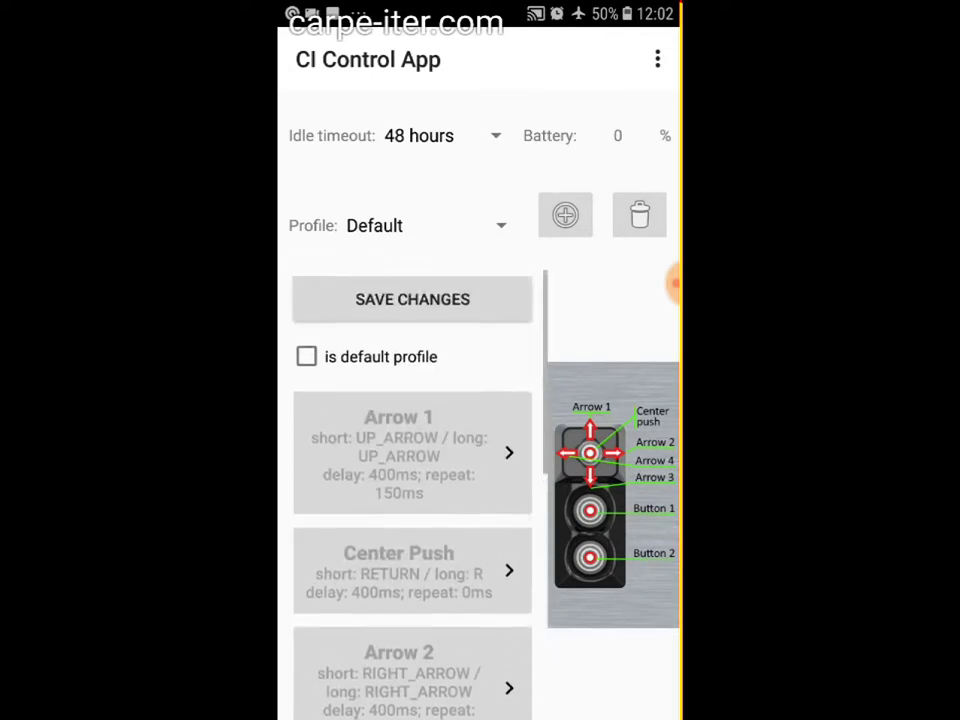
pyautogui.scroll(-3, 354, 664)
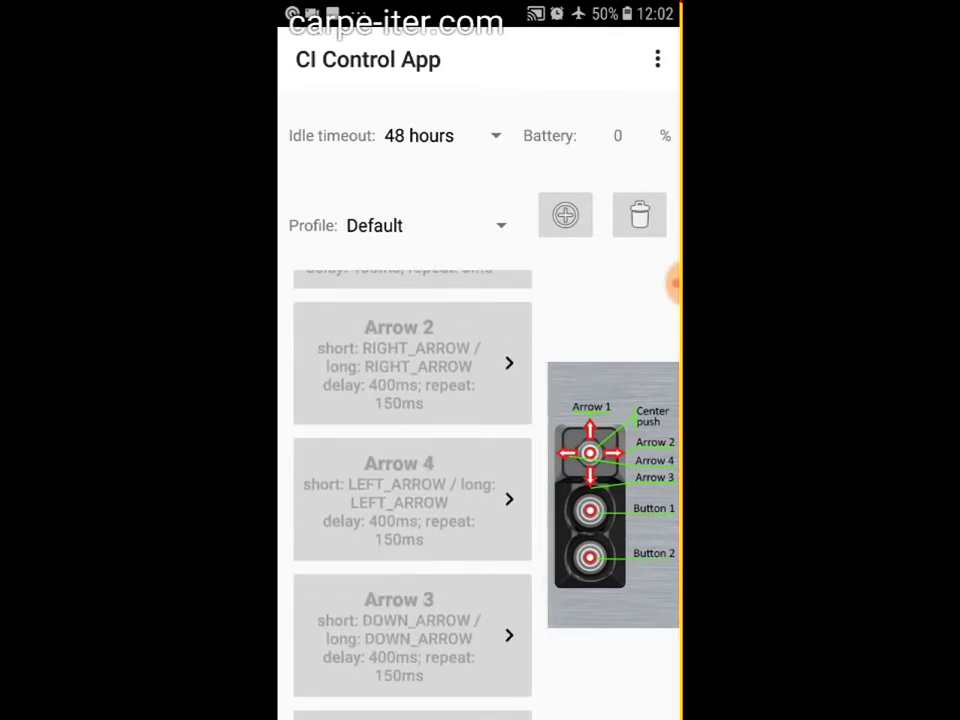
pyautogui.scroll(5, 412, 500)
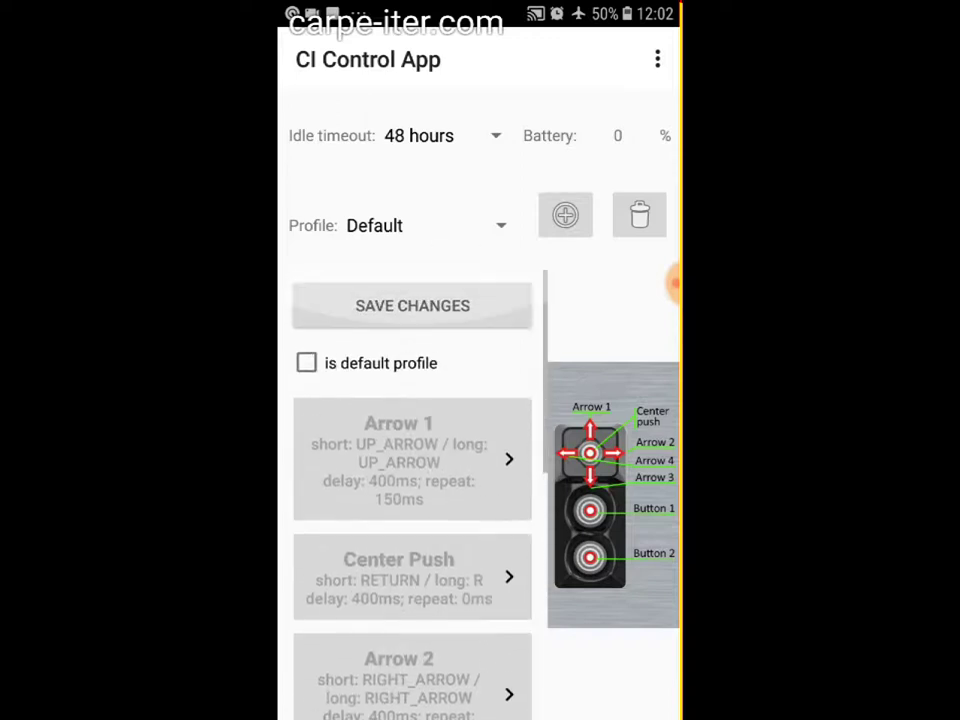
pyautogui.scroll(-4, 412, 500)
pyautogui.scroll(3, 412, 500)
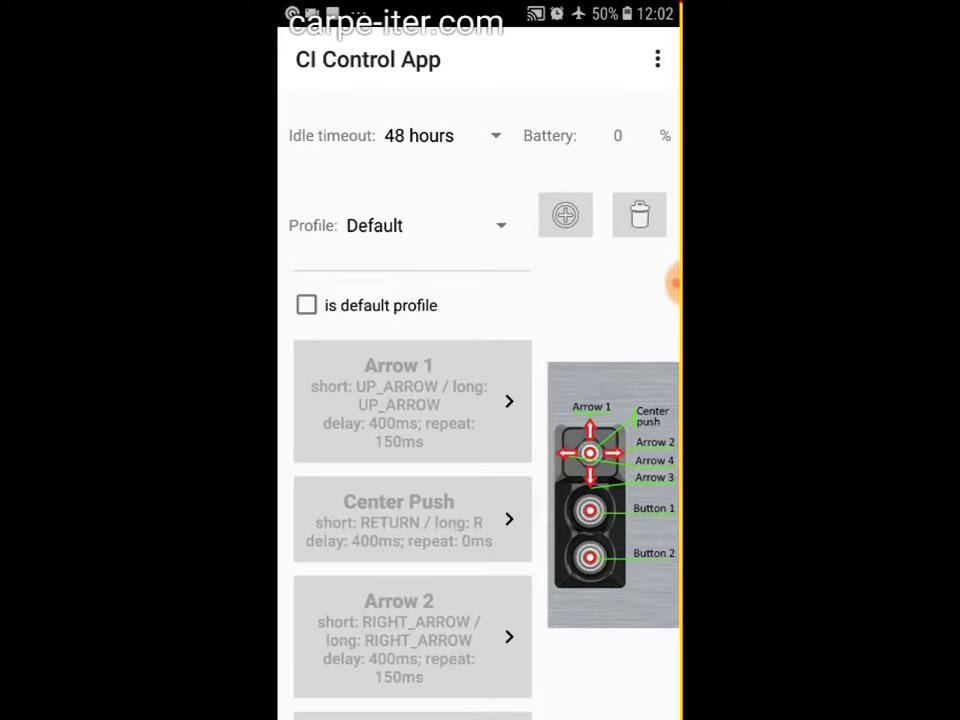
pyautogui.scroll(-3, 412, 500)
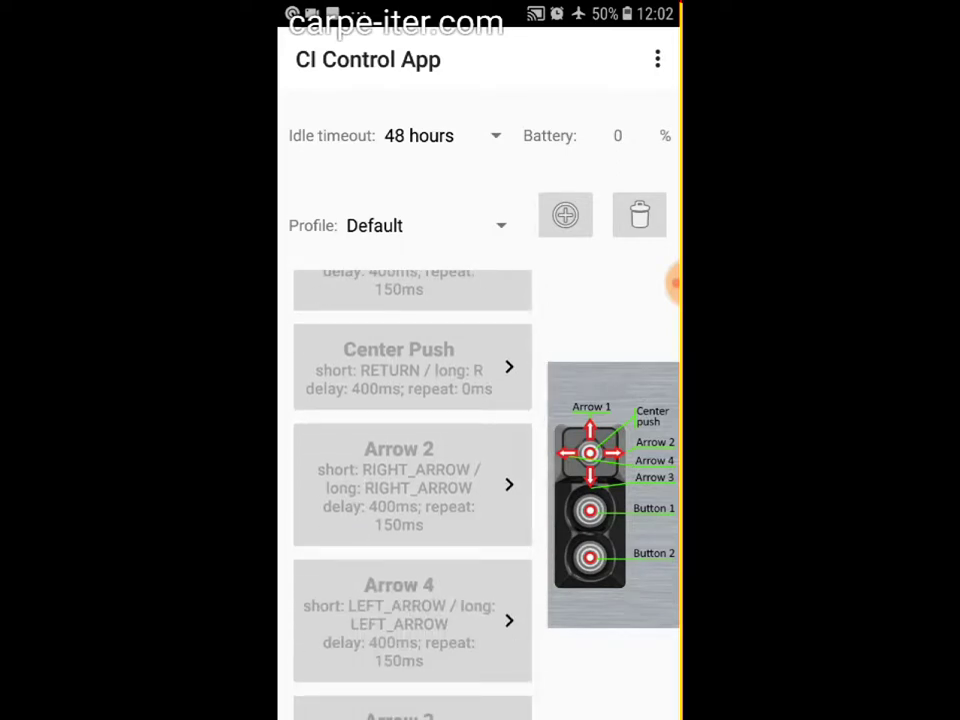
pyautogui.scroll(-6, 412, 500)
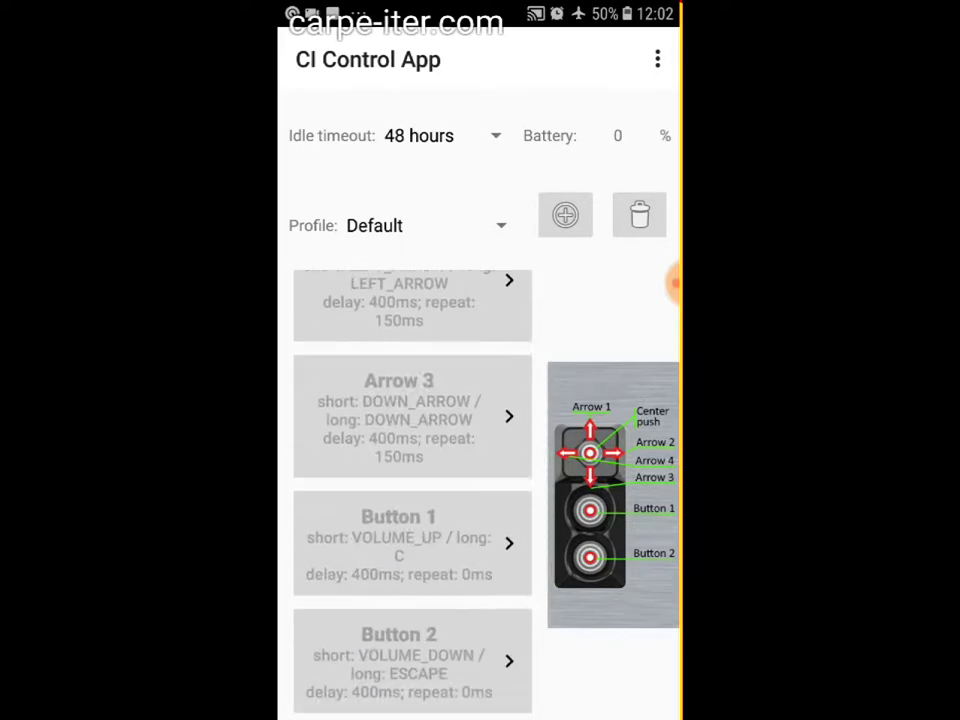
pyautogui.scroll(8, 375, 579)
pyautogui.scroll(-8, 364, 583)
pyautogui.scroll(10, 412, 500)
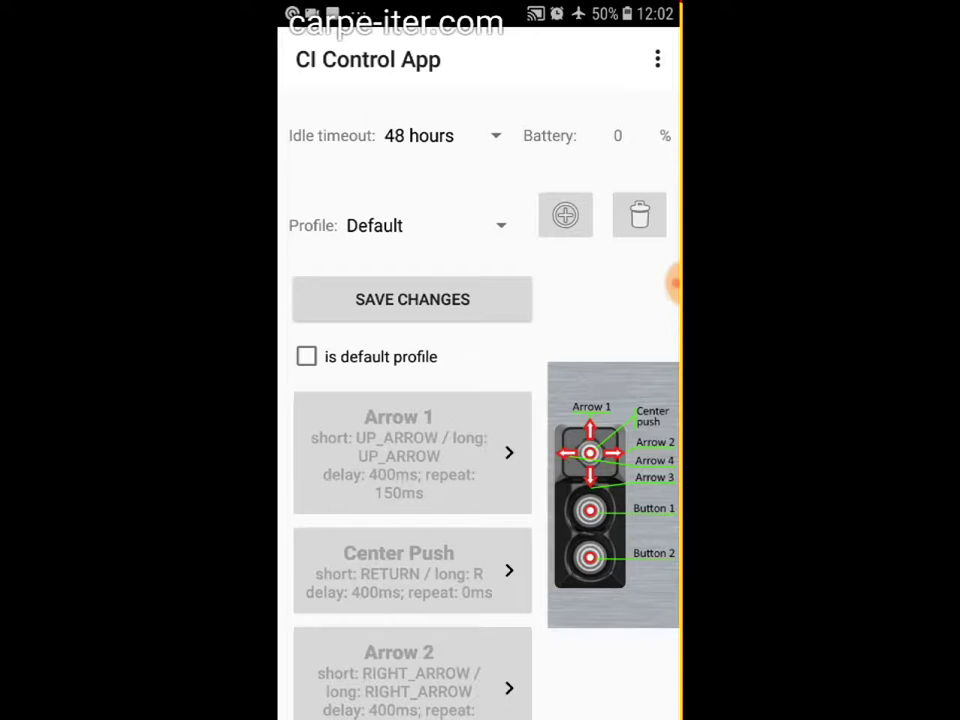
# Load the Default Map profile and scroll through its swipe, call and map-centering mappings.
pyautogui.click(389, 224)
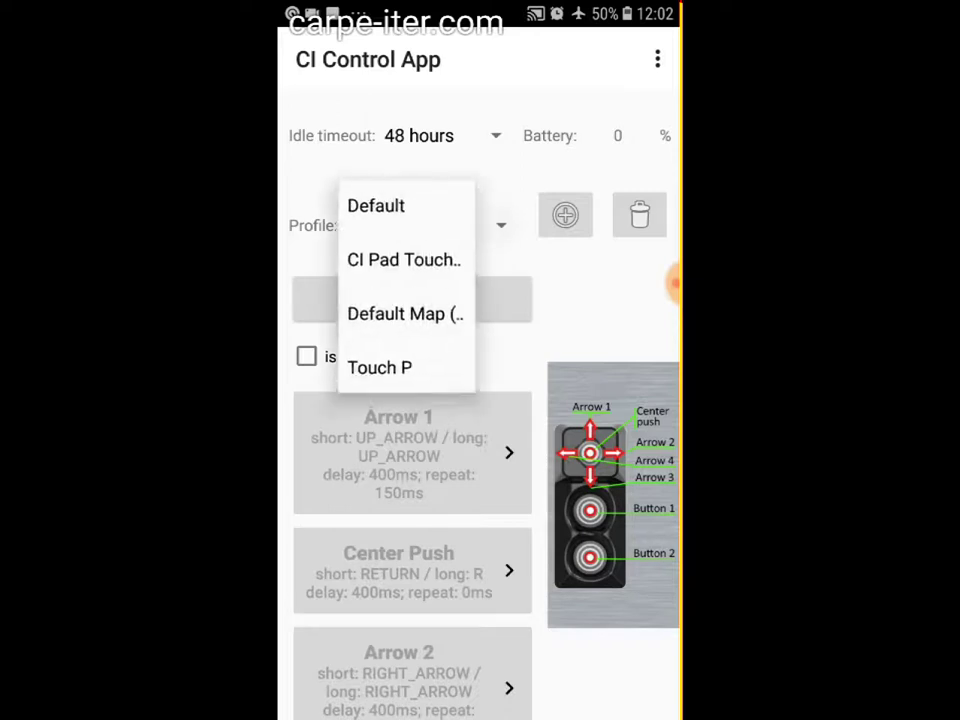
pyautogui.click(389, 316)
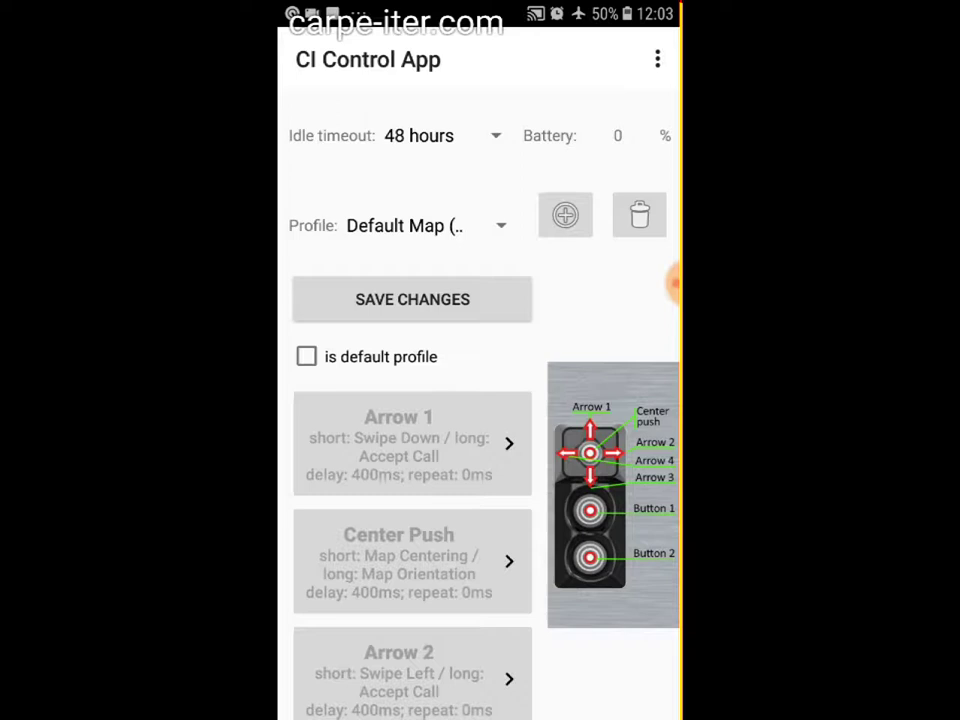
pyautogui.scroll(-3, 412, 500)
pyautogui.scroll(4, 412, 500)
pyautogui.scroll(-1, 412, 500)
pyautogui.scroll(-5, 400, 500)
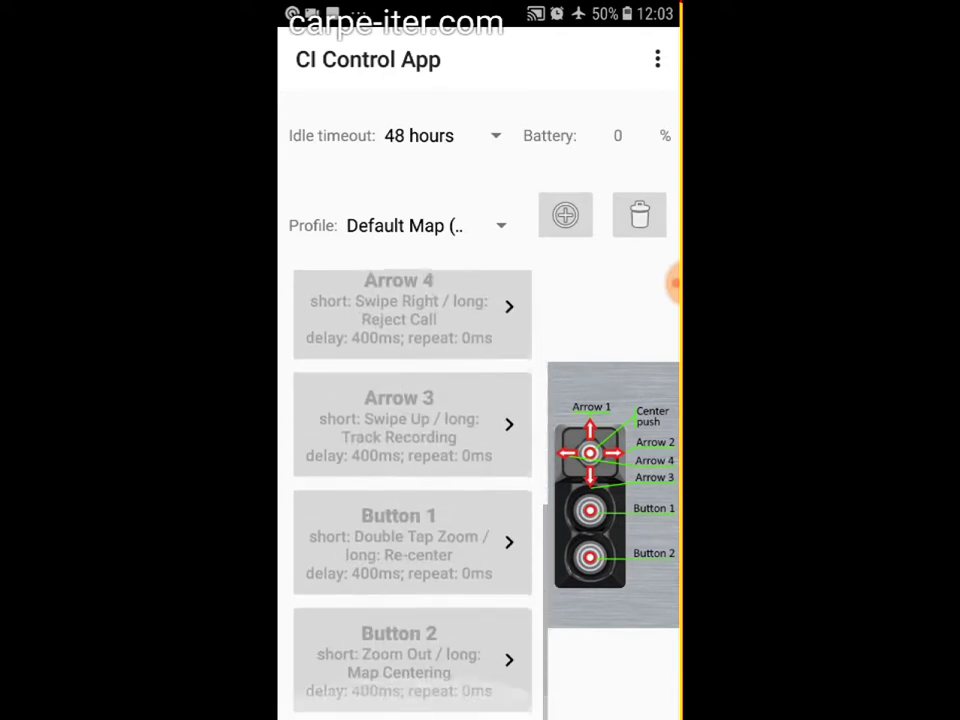
pyautogui.scroll(1, 400, 500)
pyautogui.scroll(4, 400, 500)
pyautogui.scroll(-1, 400, 500)
pyautogui.scroll(-5, 412, 500)
pyautogui.scroll(6, 412, 500)
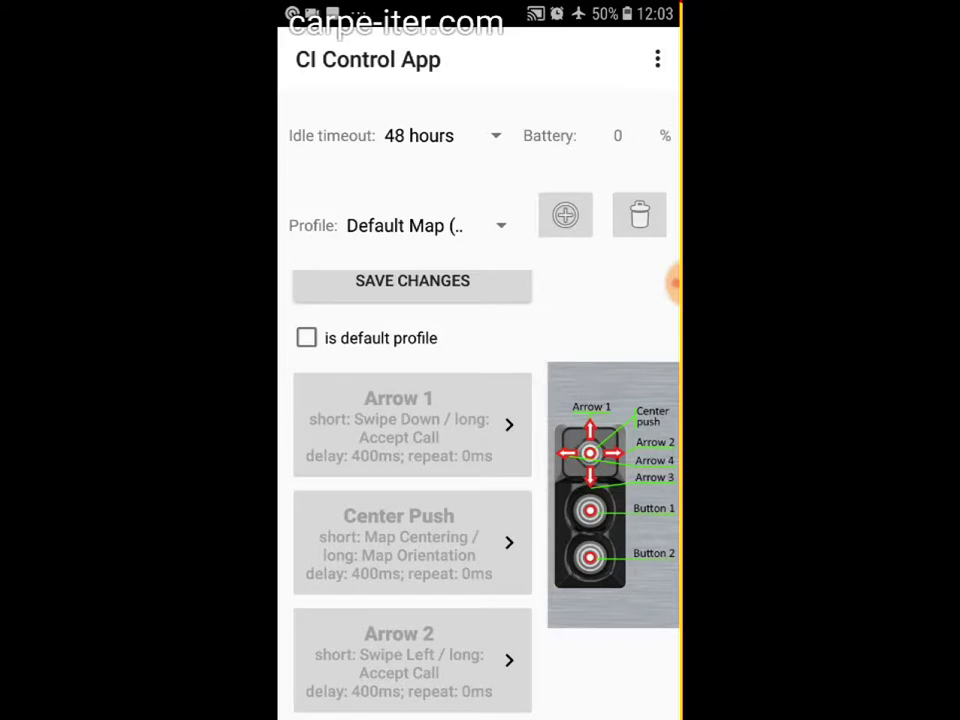
pyautogui.click(657, 283)
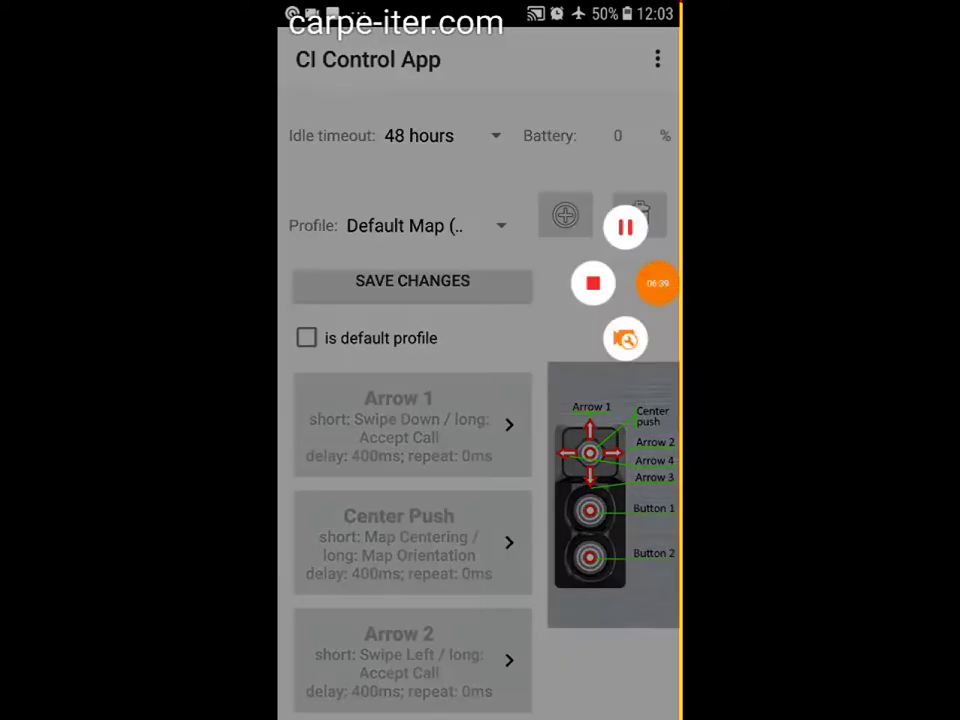
pyautogui.click(657, 283)
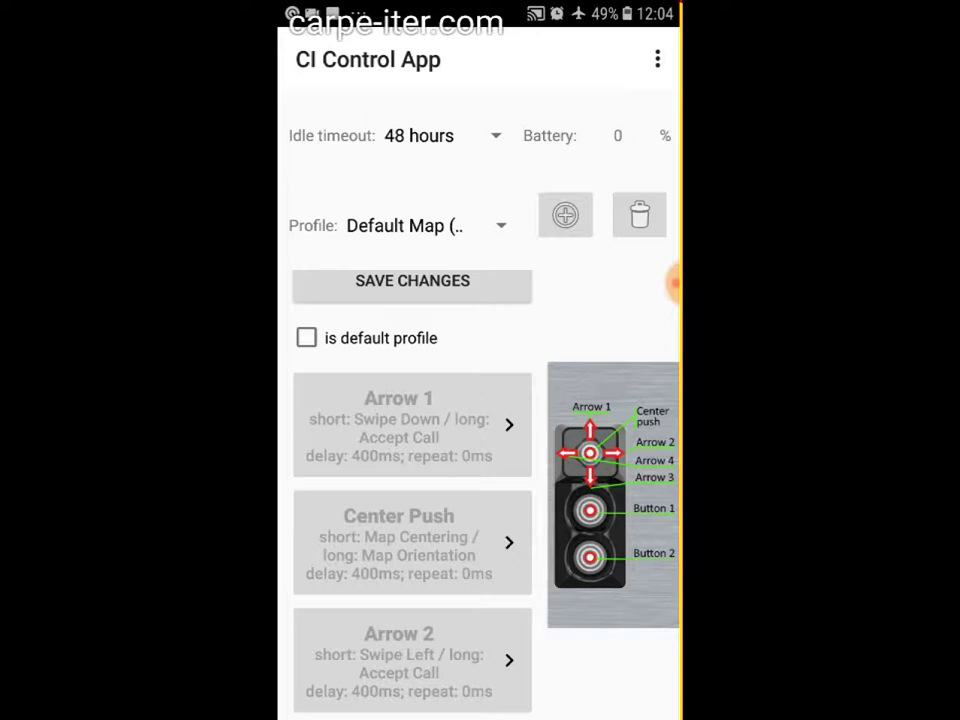
# Load the Touch P profile and open Arrow 1's press settings.
pyautogui.click(407, 223)
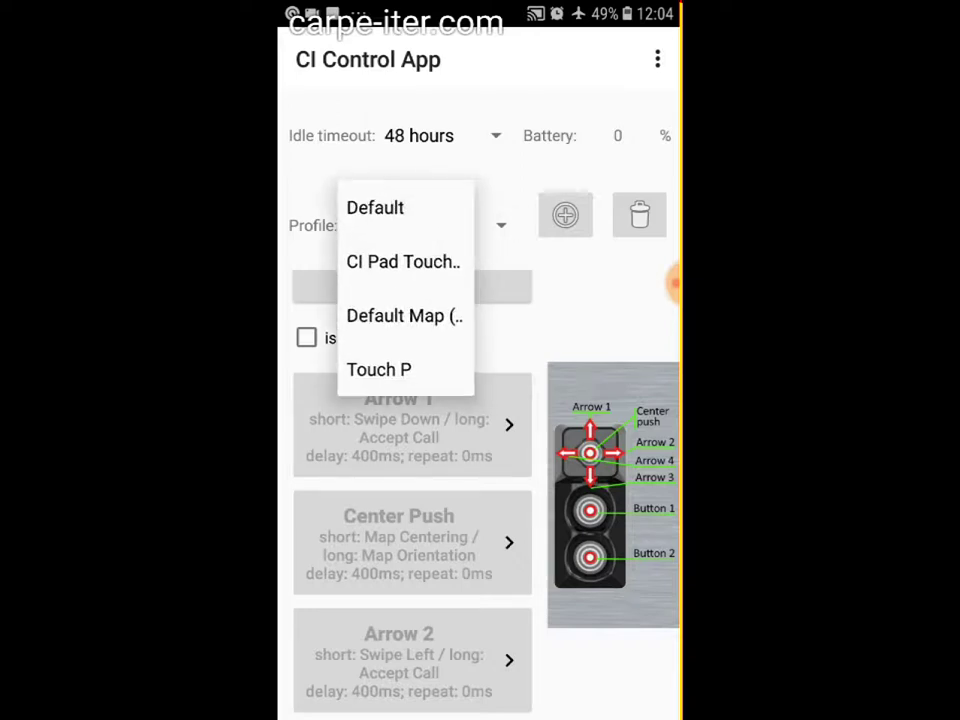
pyautogui.click(379, 369)
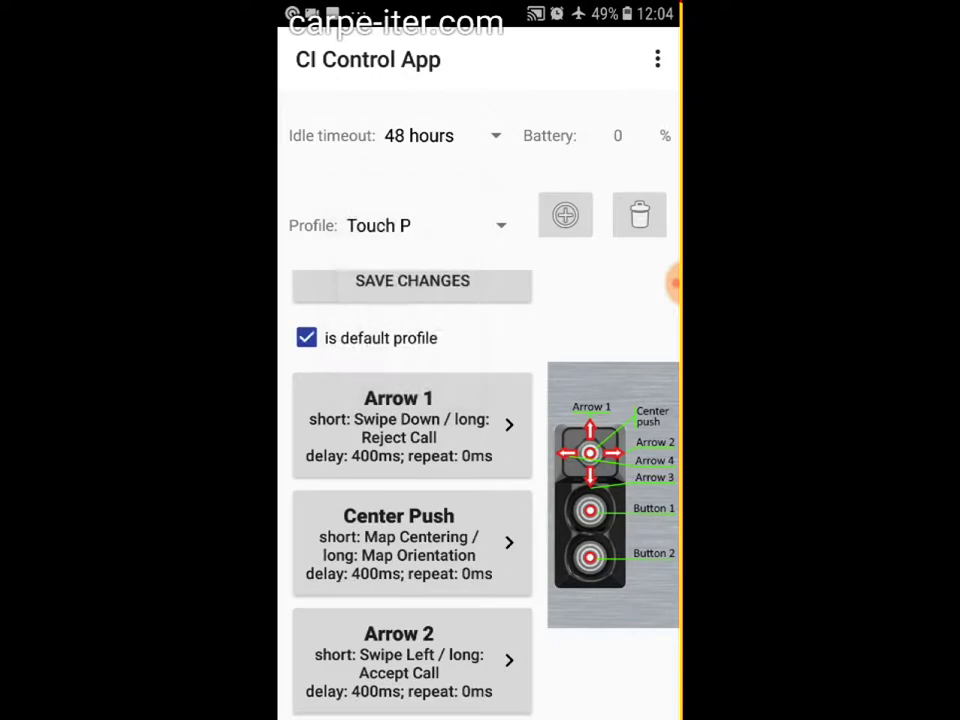
pyautogui.click(399, 425)
# Set Arrow 1's short press to the Multimedia key MUTE.
pyautogui.click(335, 193)
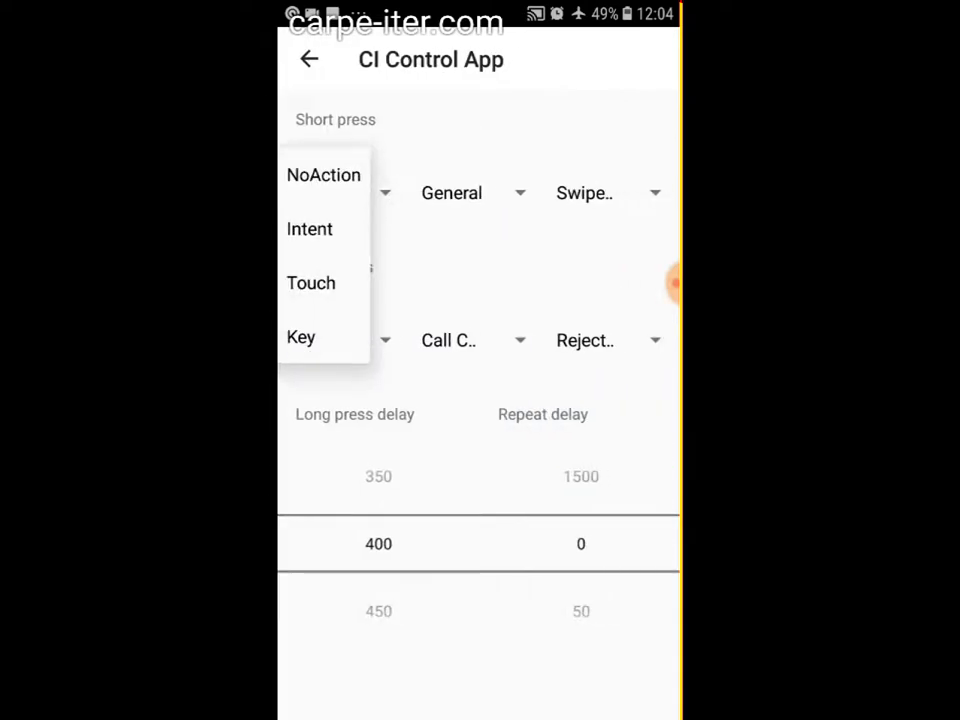
pyautogui.click(306, 336)
pyautogui.click(455, 193)
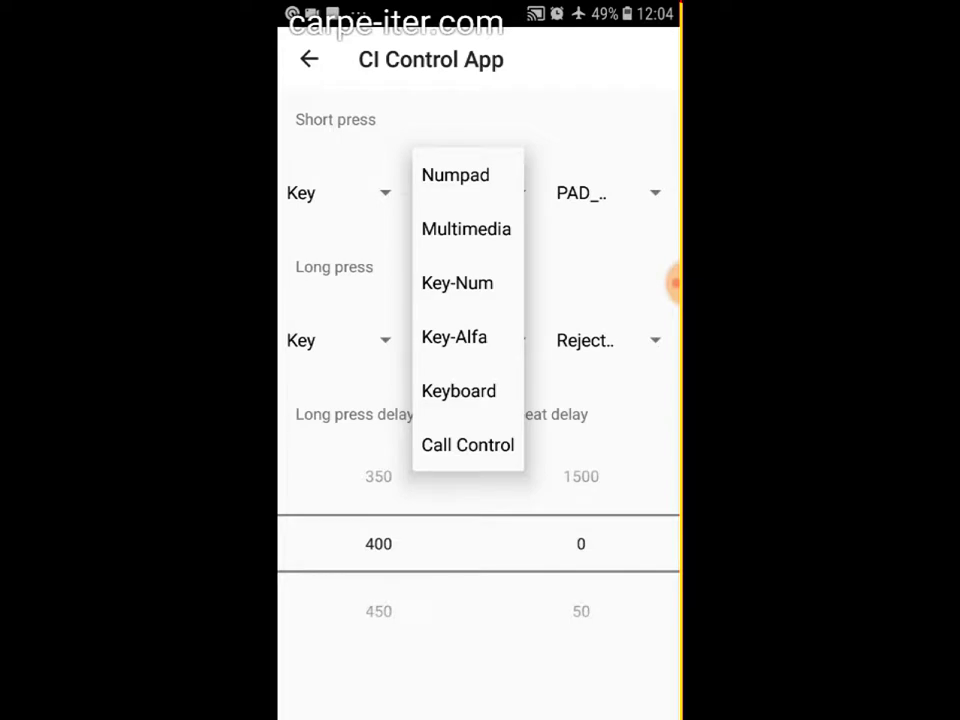
pyautogui.click(466, 229)
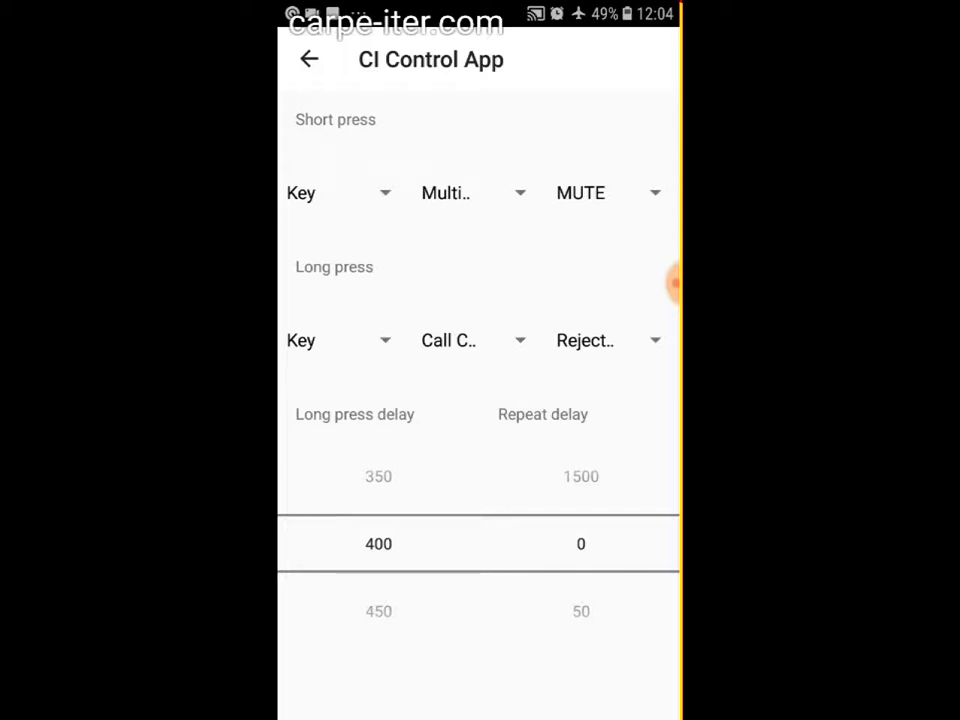
pyautogui.click(602, 191)
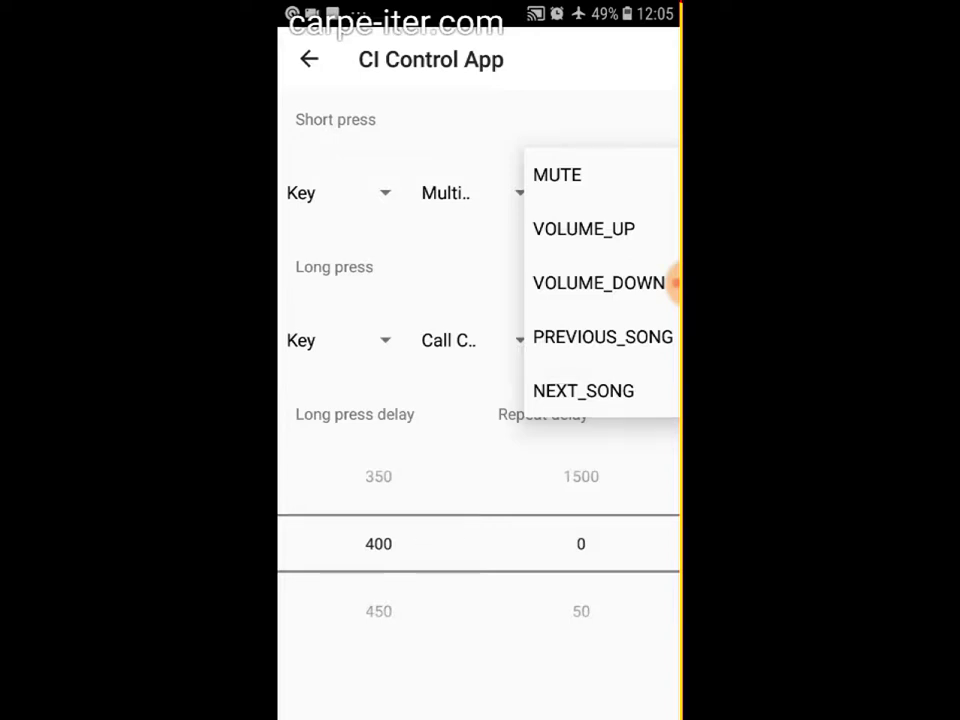
pyautogui.click(557, 175)
pyautogui.click(469, 191)
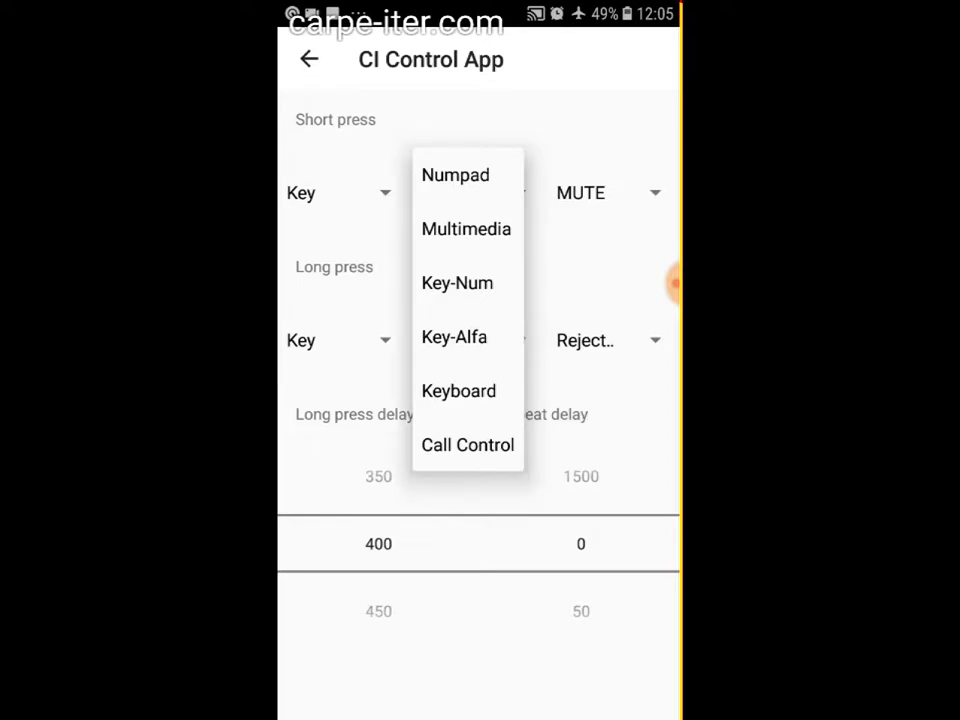
# Try Call Control (Reject Call) for the short press, then set it to Key-Num 1.
pyautogui.click(467, 445)
pyautogui.click(600, 193)
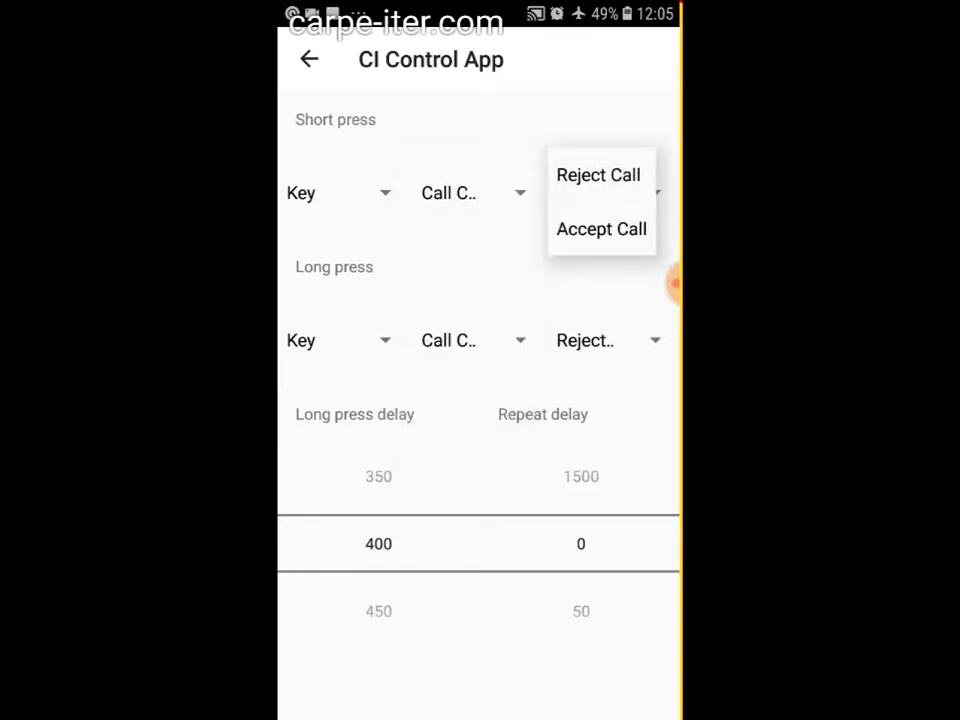
pyautogui.click(450, 193)
pyautogui.click(450, 193)
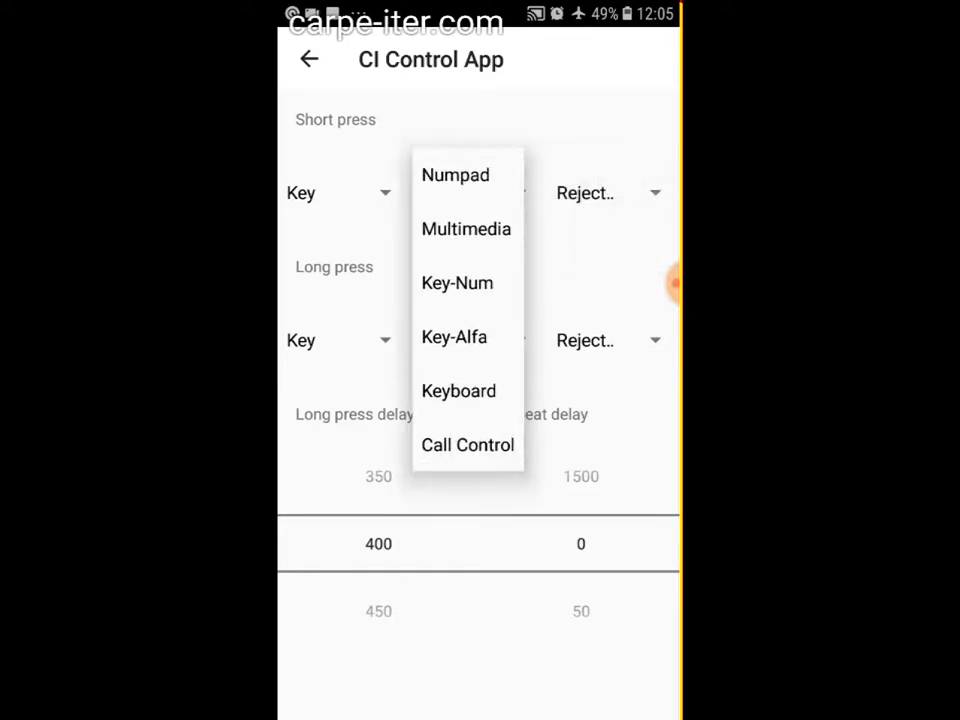
pyautogui.click(457, 283)
pyautogui.click(600, 193)
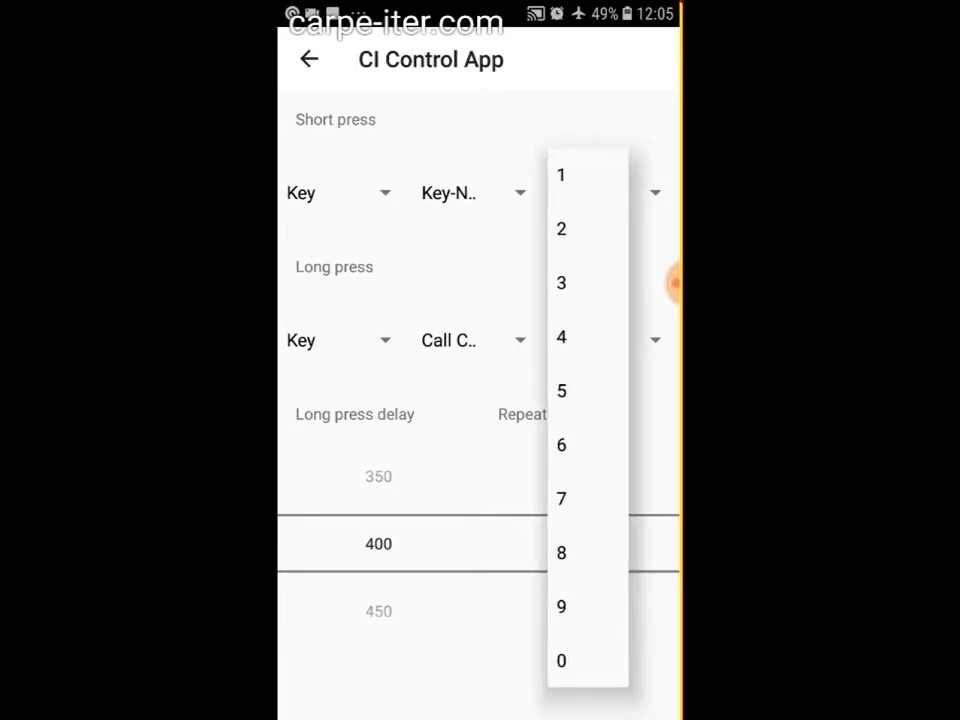
pyautogui.click(561, 175)
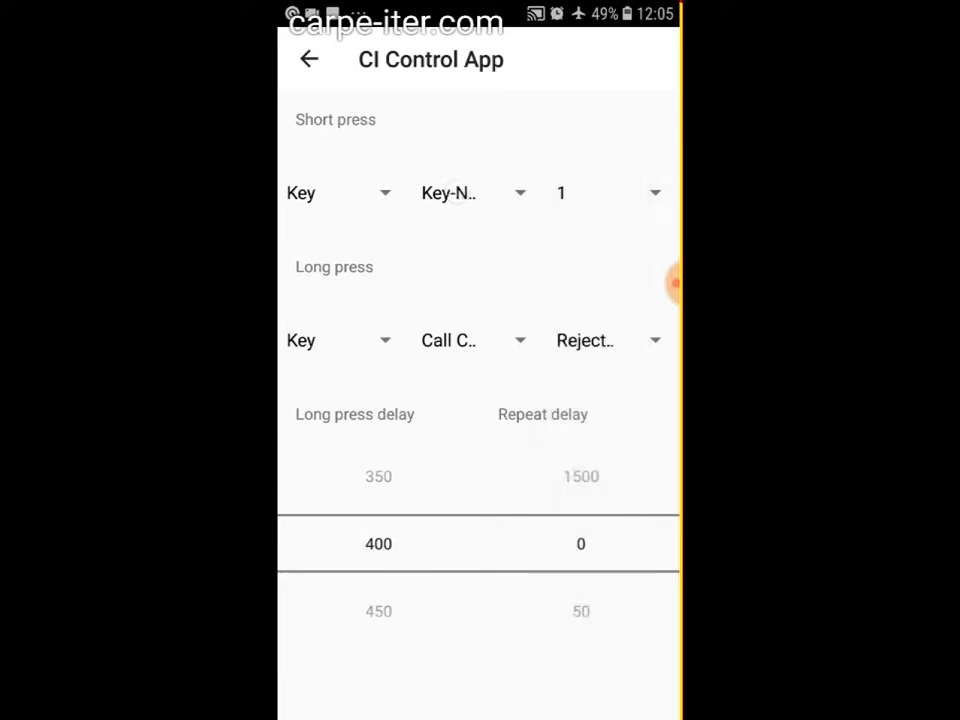
# Switch the short press to Key-Alfa with the letter A.
pyautogui.click(450, 193)
pyautogui.click(454, 337)
pyautogui.click(579, 191)
pyautogui.moveTo(608, 559); pyautogui.dragTo(608, 250)
pyautogui.click(452, 221)
pyautogui.click(480, 193)
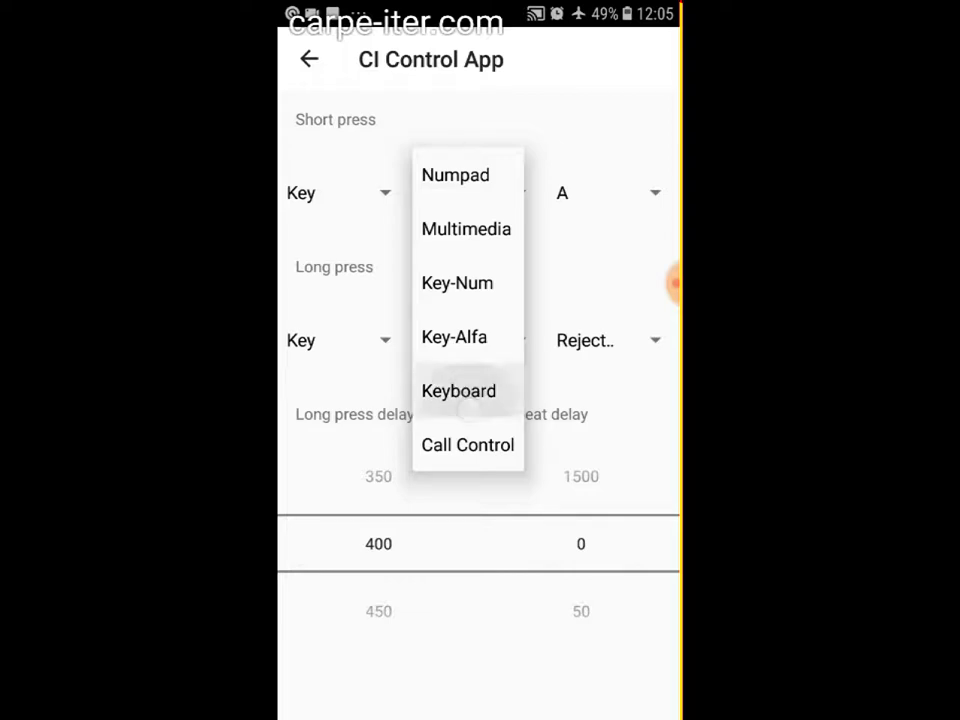
# Switch Arrow 1's short press to the Keyboard category, browse the keys, and keep RETURN.
pyautogui.click(458, 391)
pyautogui.click(600, 193)
pyautogui.scroll(-10, 675, 283)
pyautogui.scroll(10, 675, 283)
pyautogui.scroll(-10, 675, 285)
pyautogui.scroll(10, 675, 283)
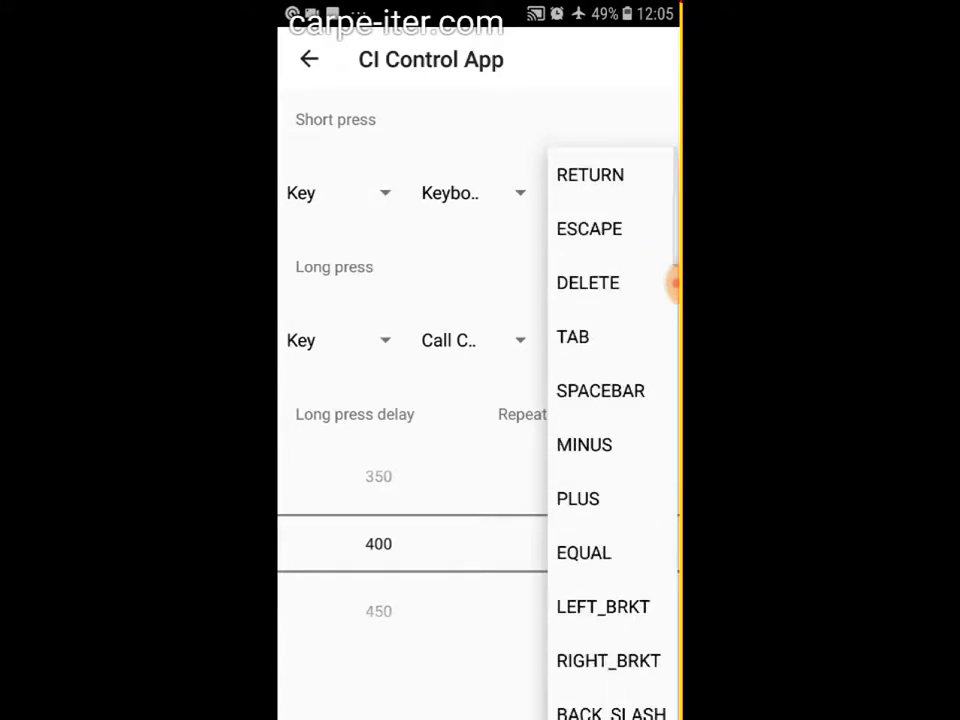
pyautogui.scroll(-10, 675, 283)
pyautogui.scroll(10, 675, 283)
pyautogui.press('Escape')
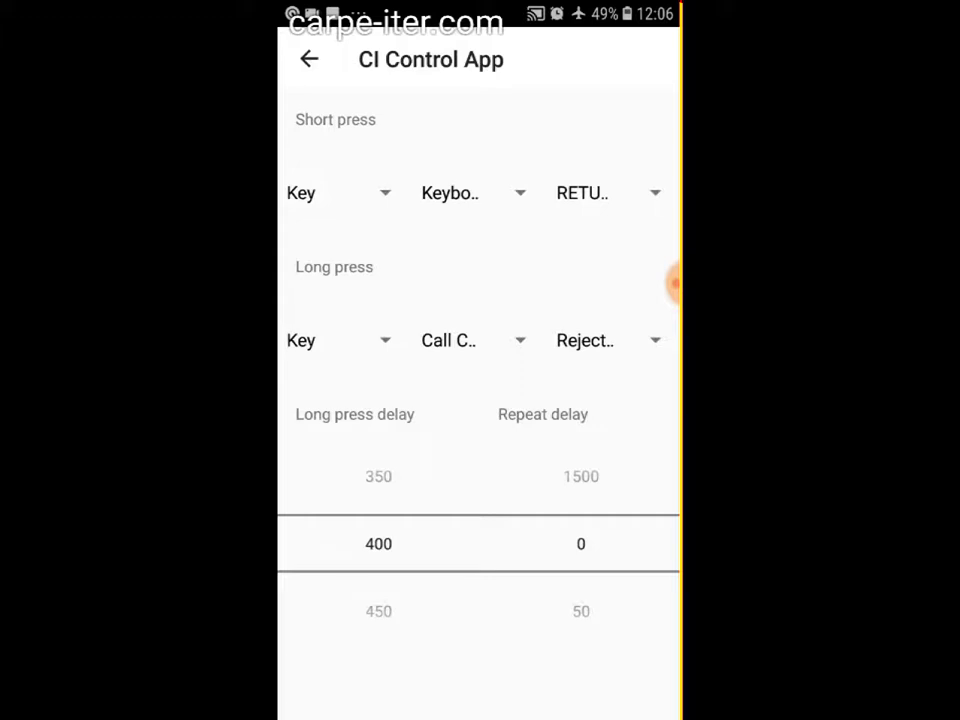
# Raise Arrow 1's long-press delay from 400 ms to 500 ms.
pyautogui.click(383, 612)
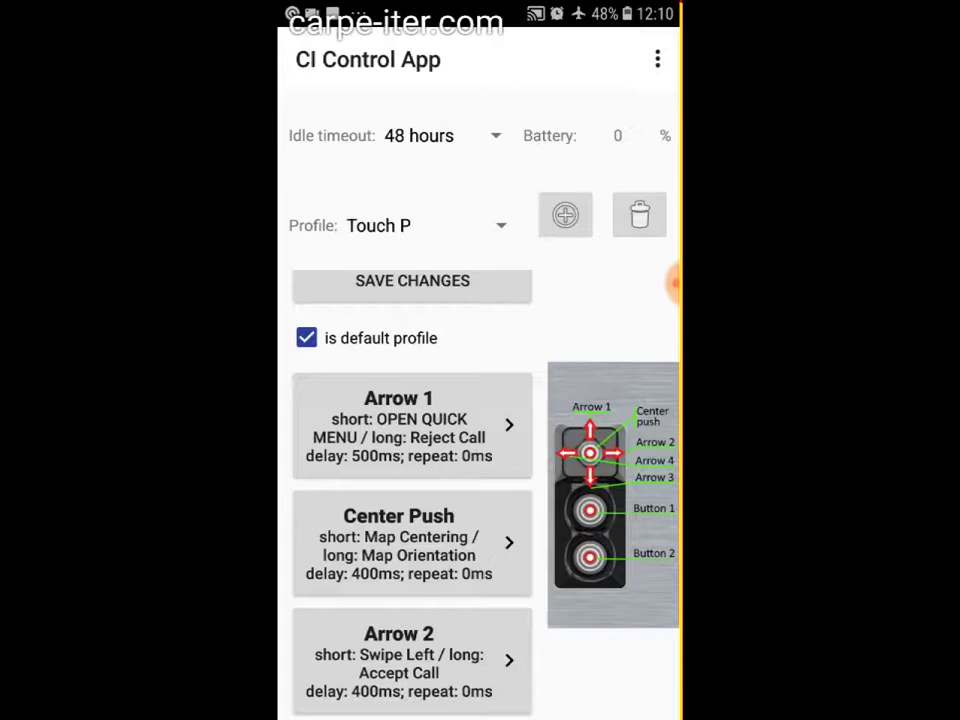
pyautogui.scroll(-5, 412, 500)
pyautogui.scroll(5, 412, 500)
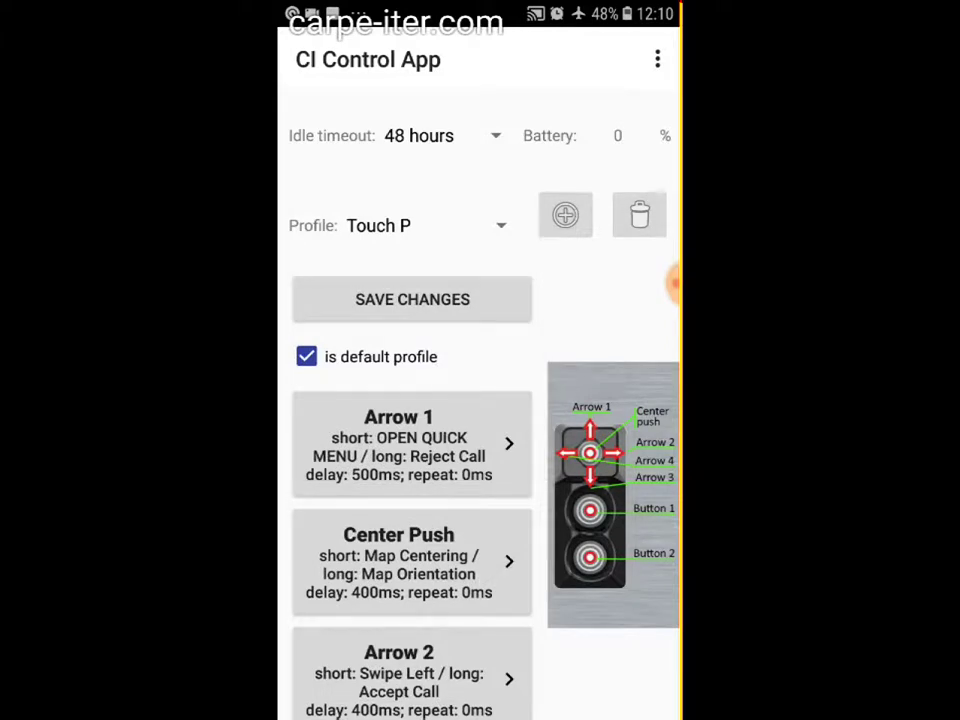